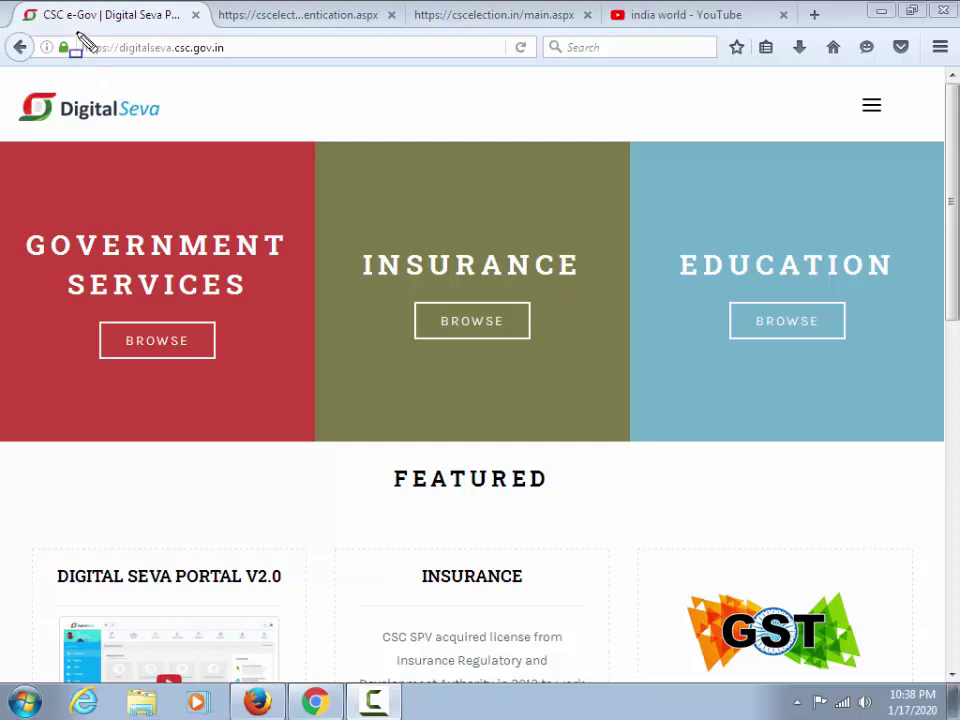
Log in through the menu's LOGIN option and reach the services dashboard
mouse_move(77, 29)
left_mouse_down()
mouse_move(95, 46)
mouse_move(180, 69)
mouse_move(243, 72)
left_mouse_up()
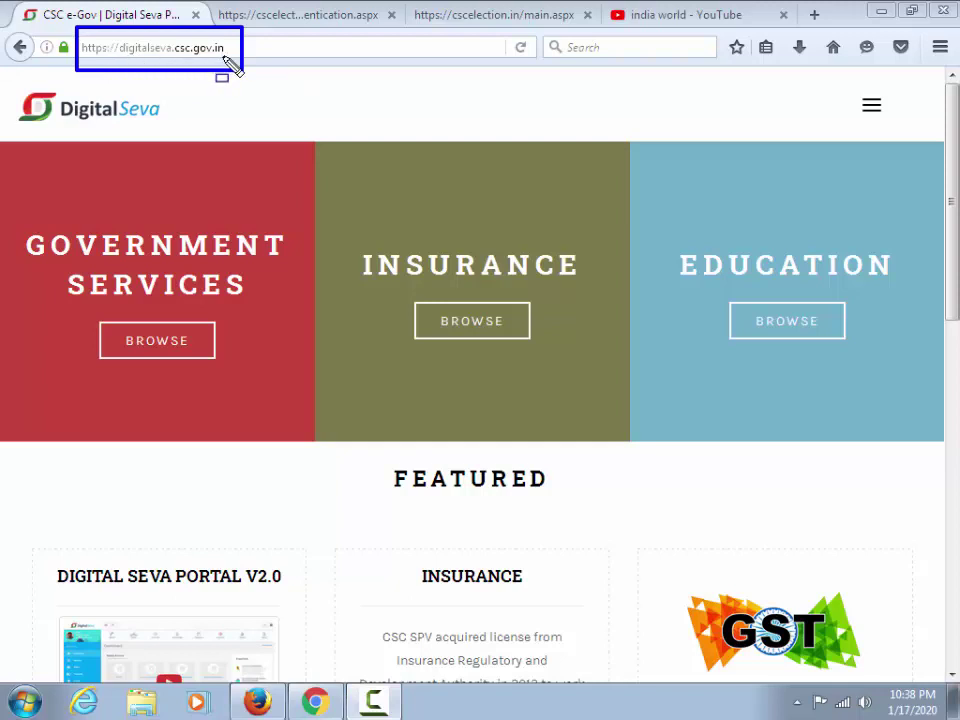
key("Escape")
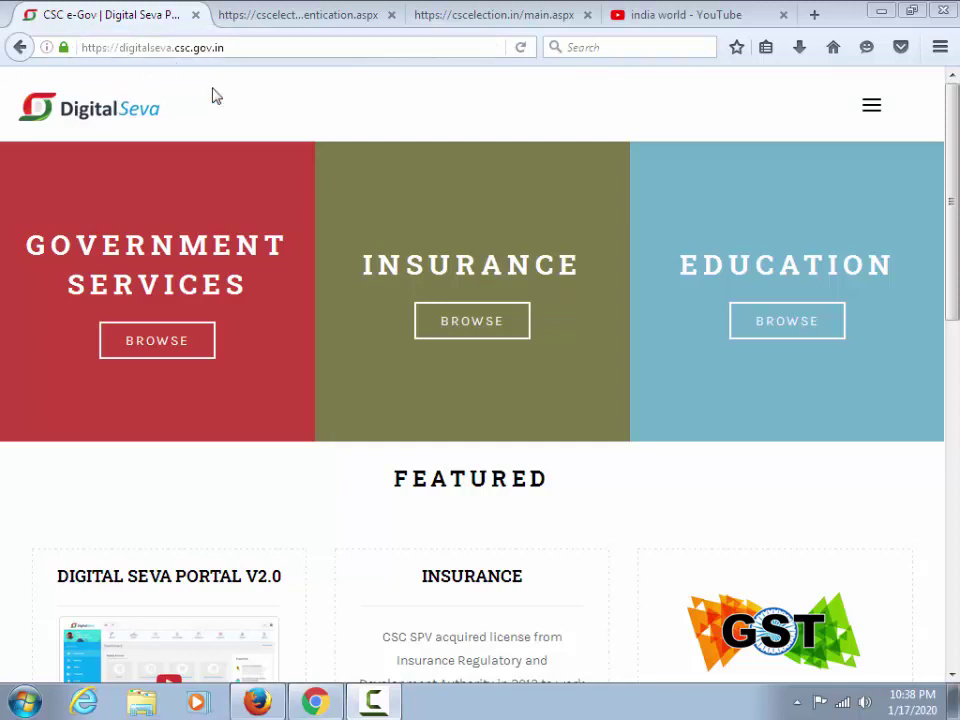
left_click(874, 112)
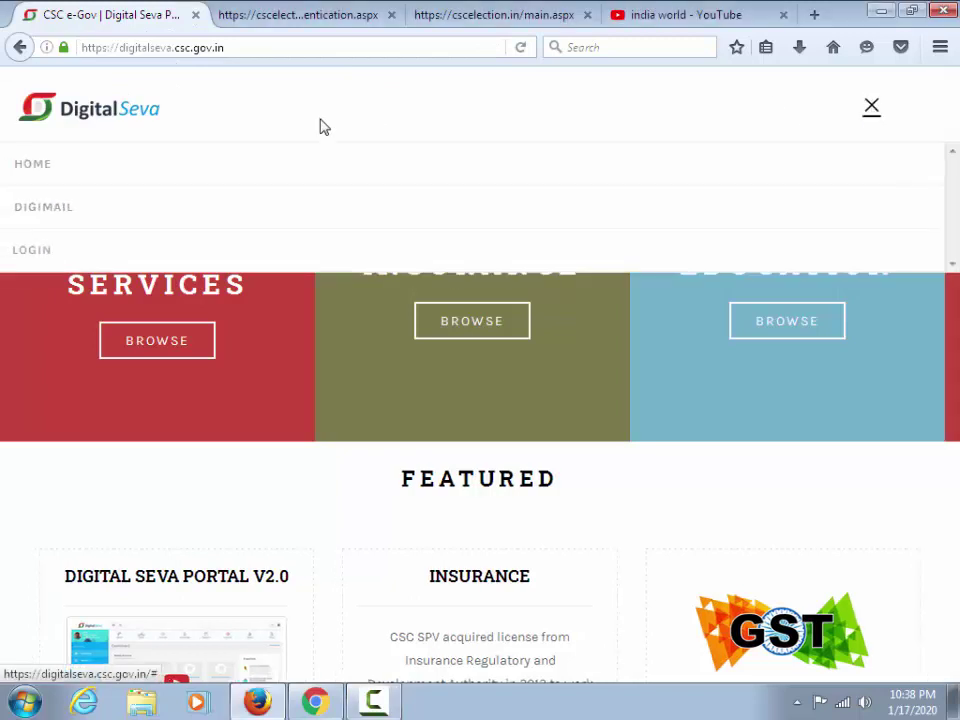
left_click(36, 251)
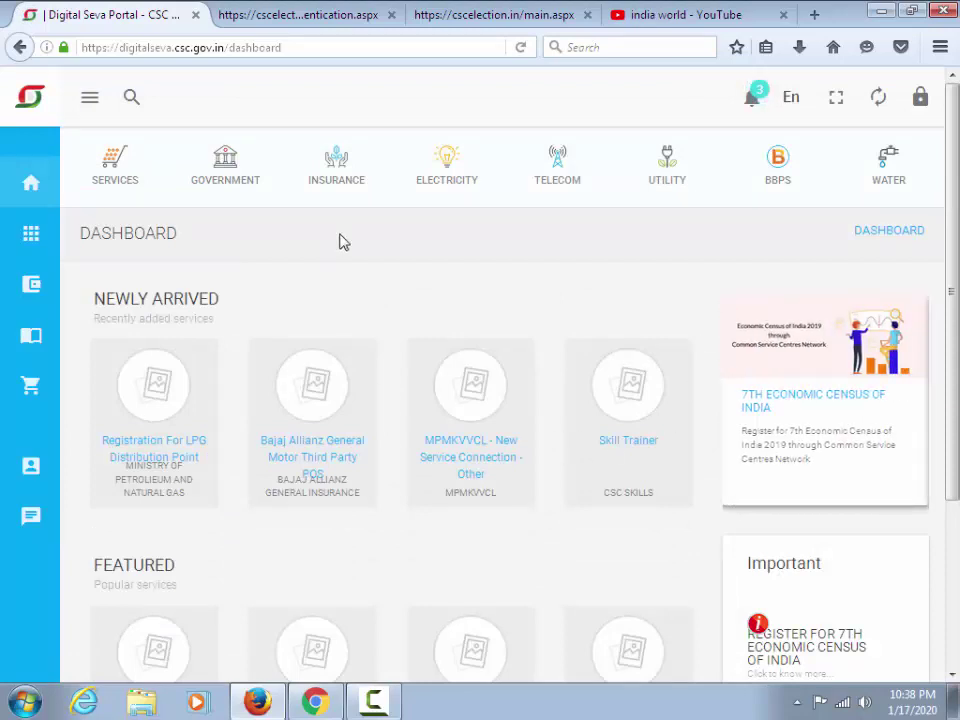
left_click_drag(31, 80, 681, 307)
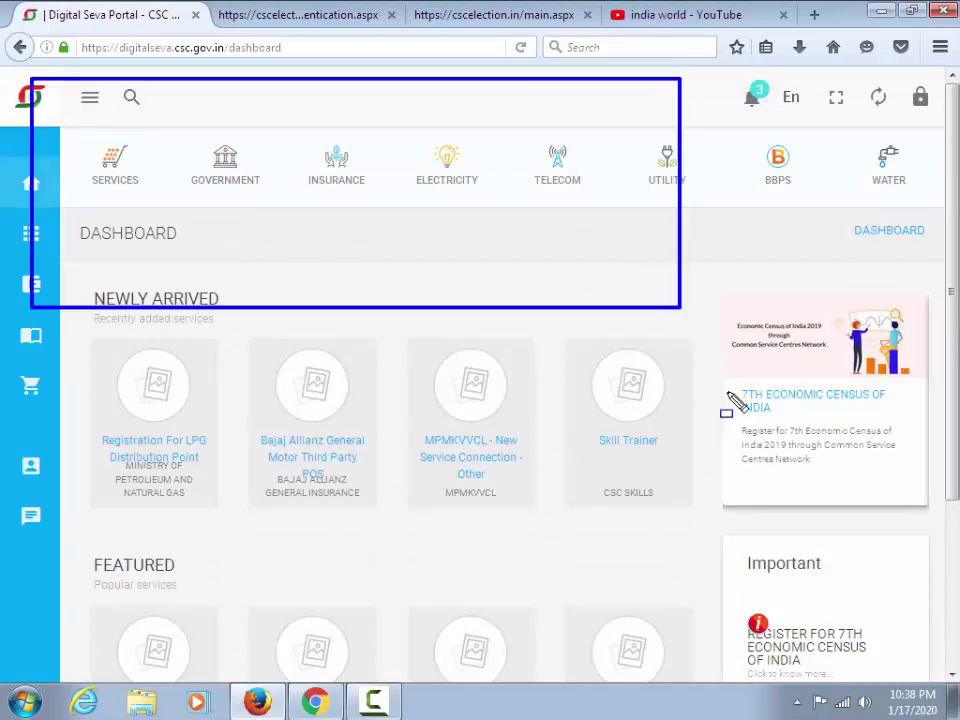
mouse_move(730, 395)
left_mouse_down()
mouse_move(748, 446)
mouse_move(912, 662)
left_mouse_up()
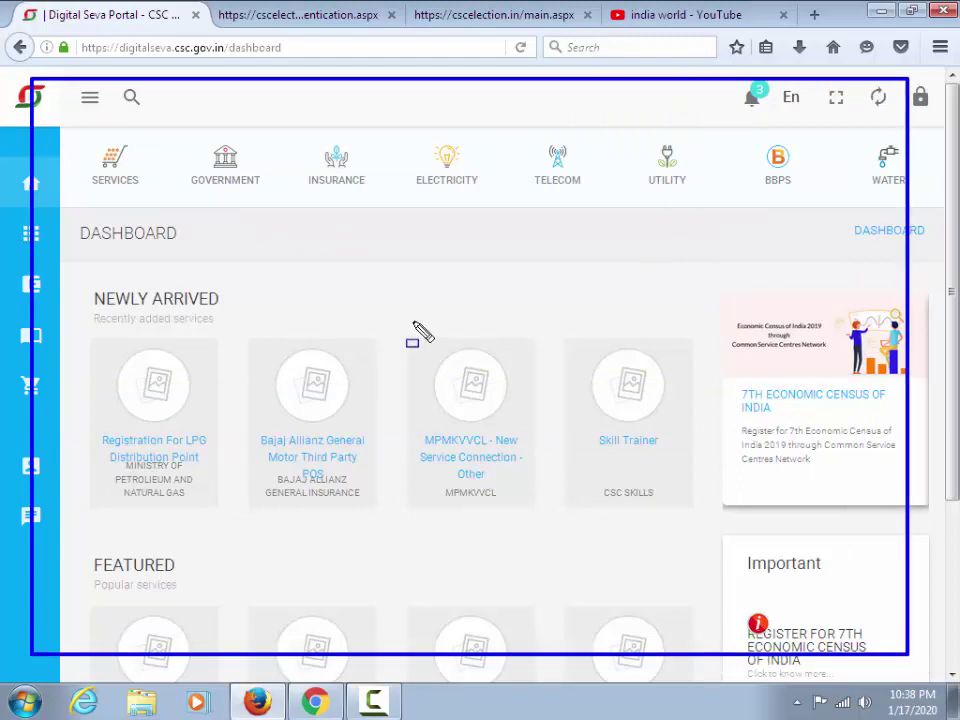
key("Escape")
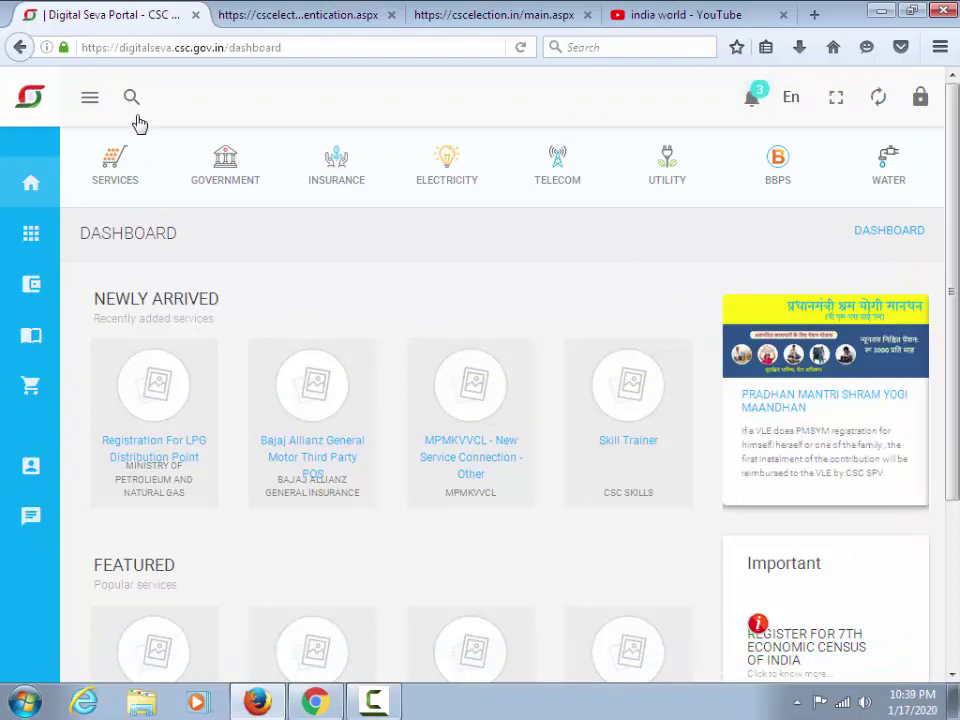
Search the portal's services for 'Election'
left_click(131, 97)
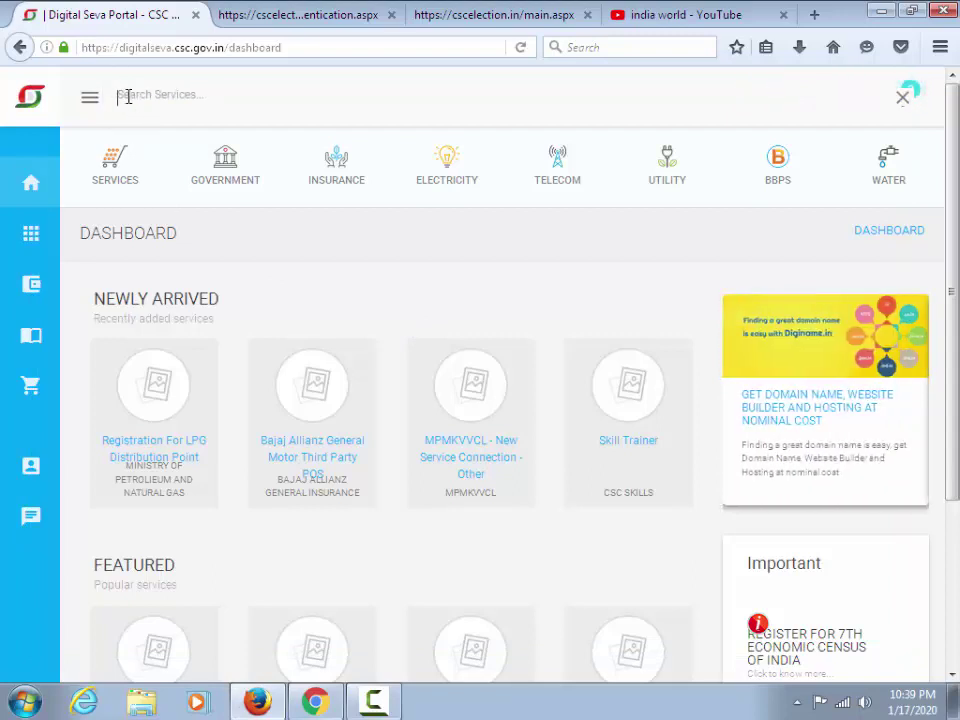
left_click_drag(110, 78, 212, 122)
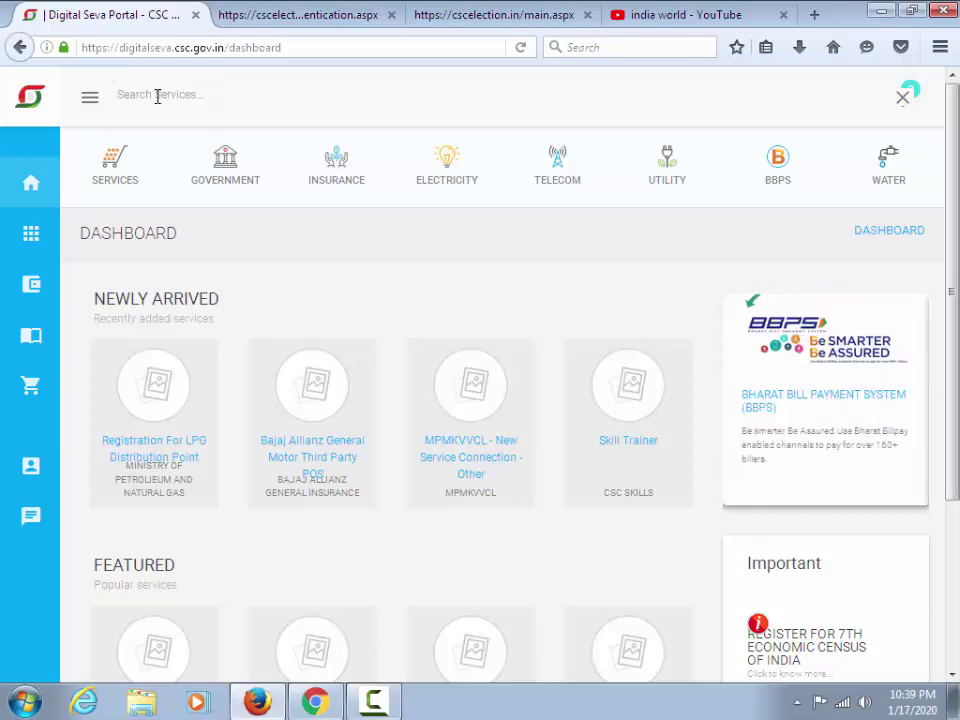
left_click(157, 96)
type("Election")
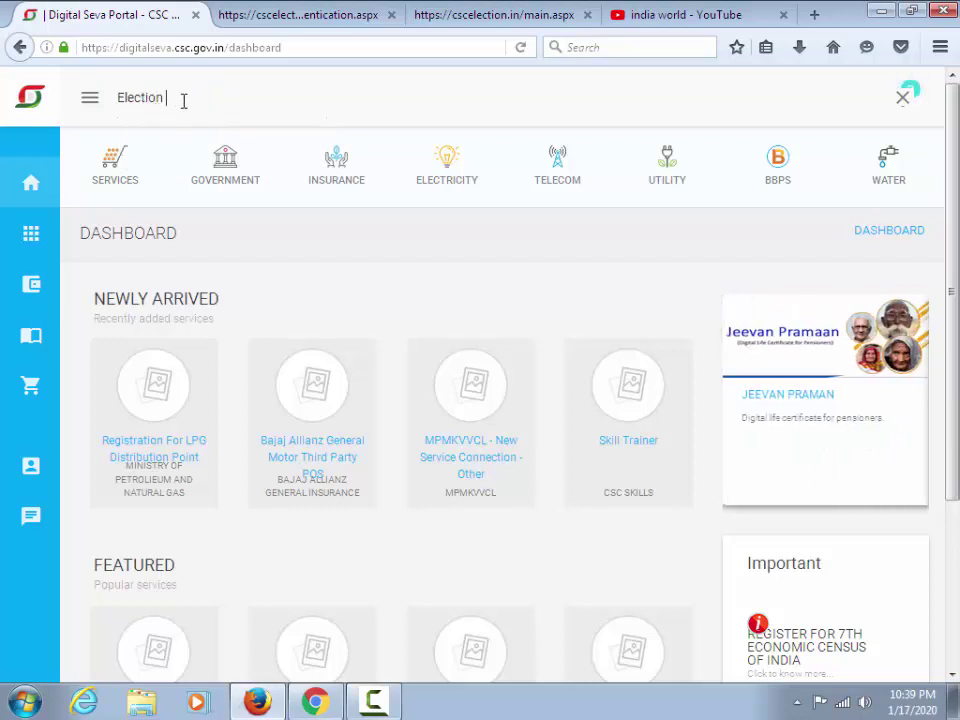
key("Return")
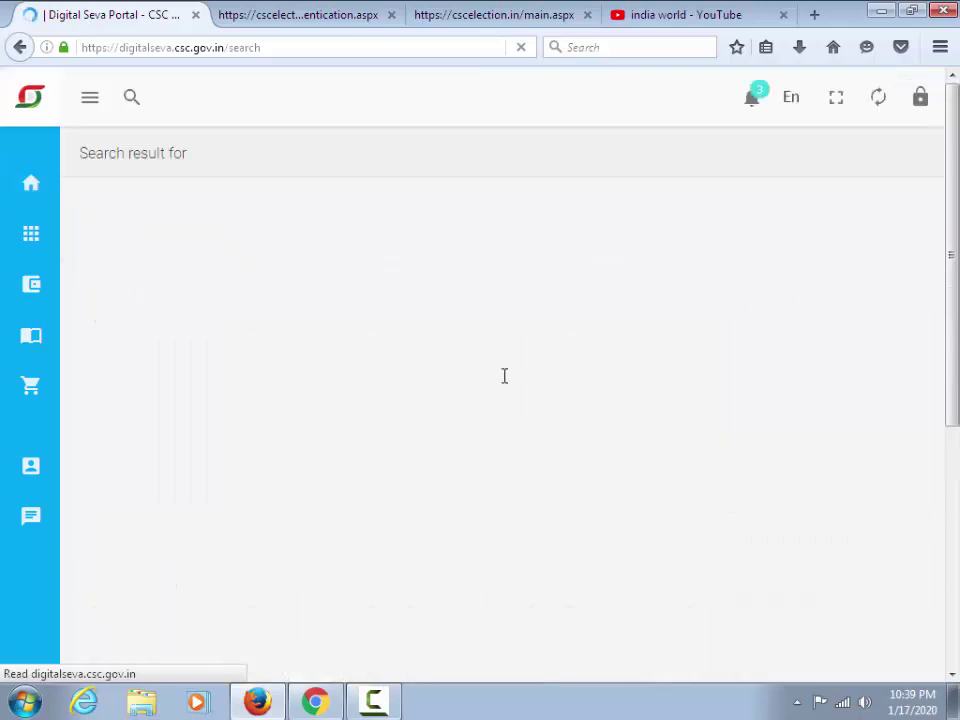
Scroll the Election results to find the EPIC Printing card under CSC Election
scroll(683, 420, "down", 1)
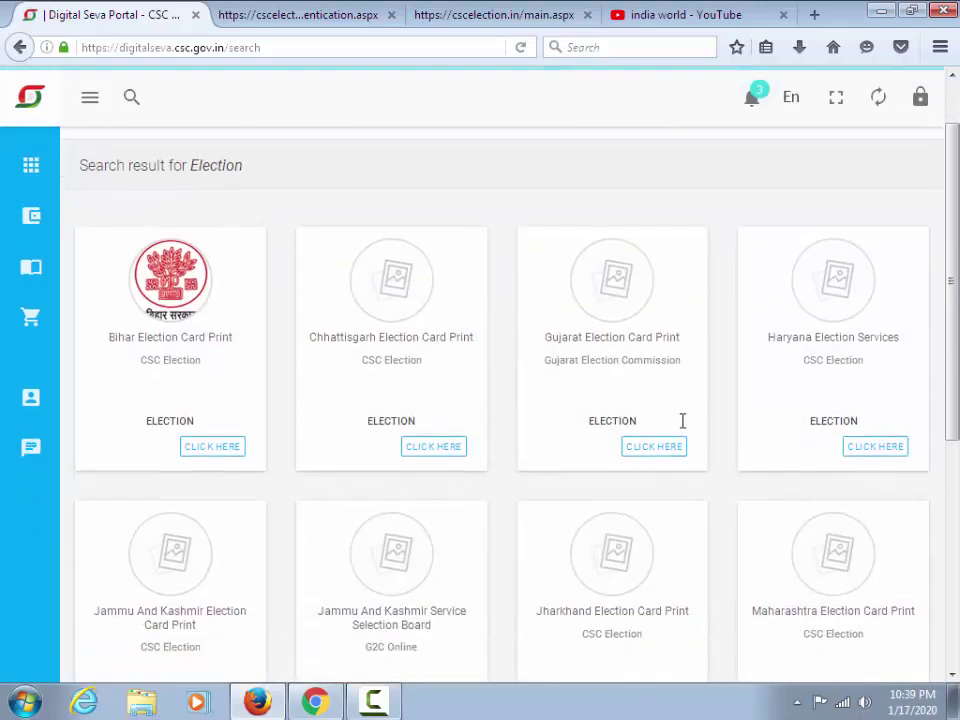
scroll(683, 420, "down", 4)
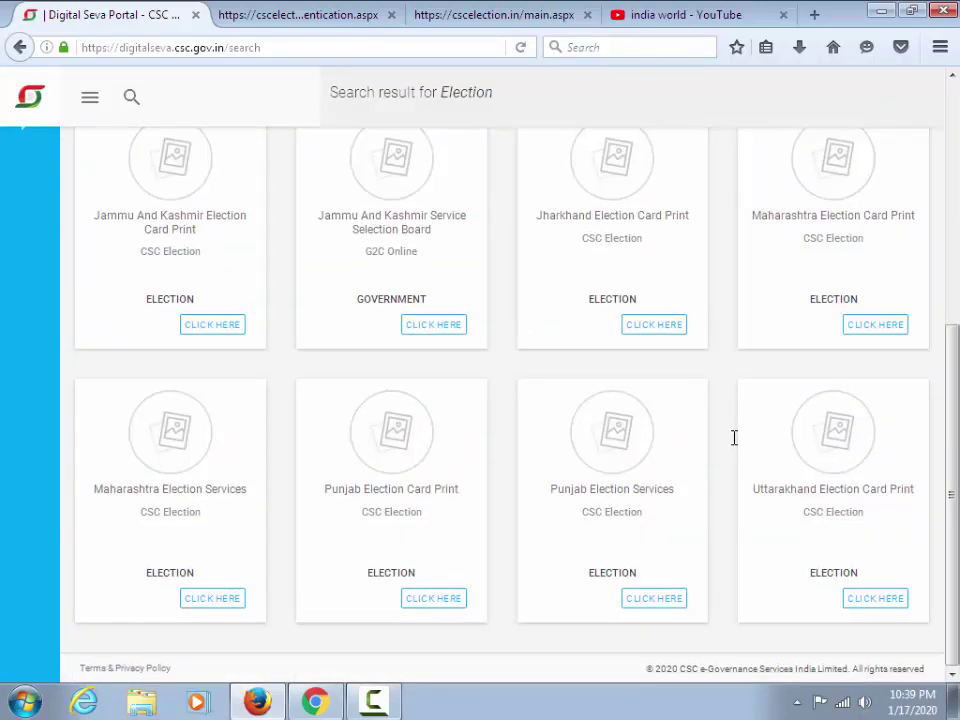
scroll(733, 432, "up", 5)
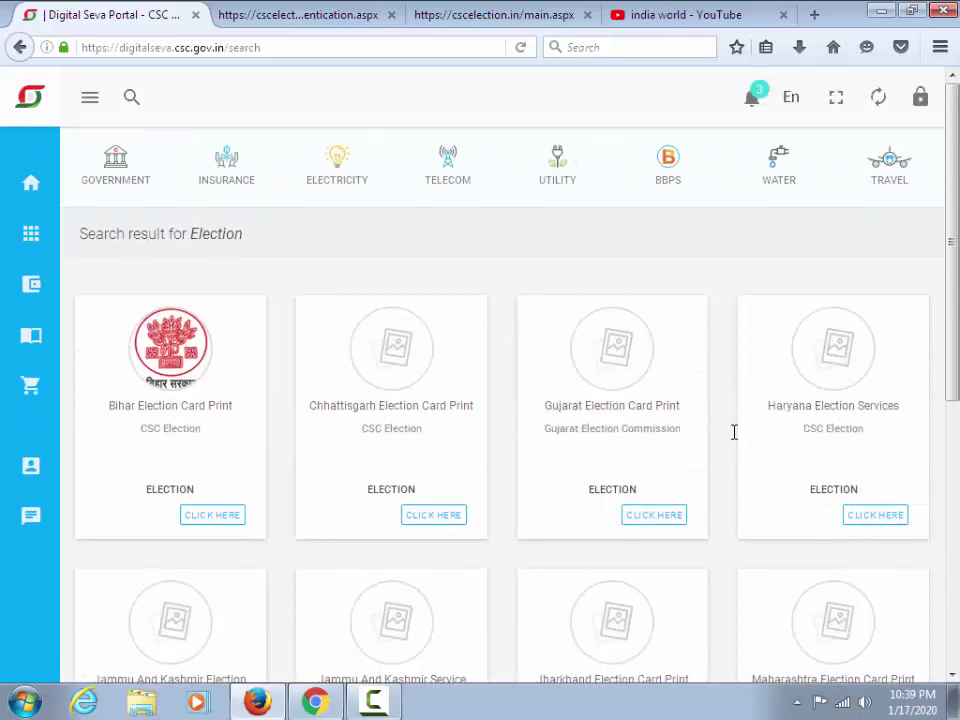
scroll(731, 432, "down", 2)
scroll(731, 432, "down", 2)
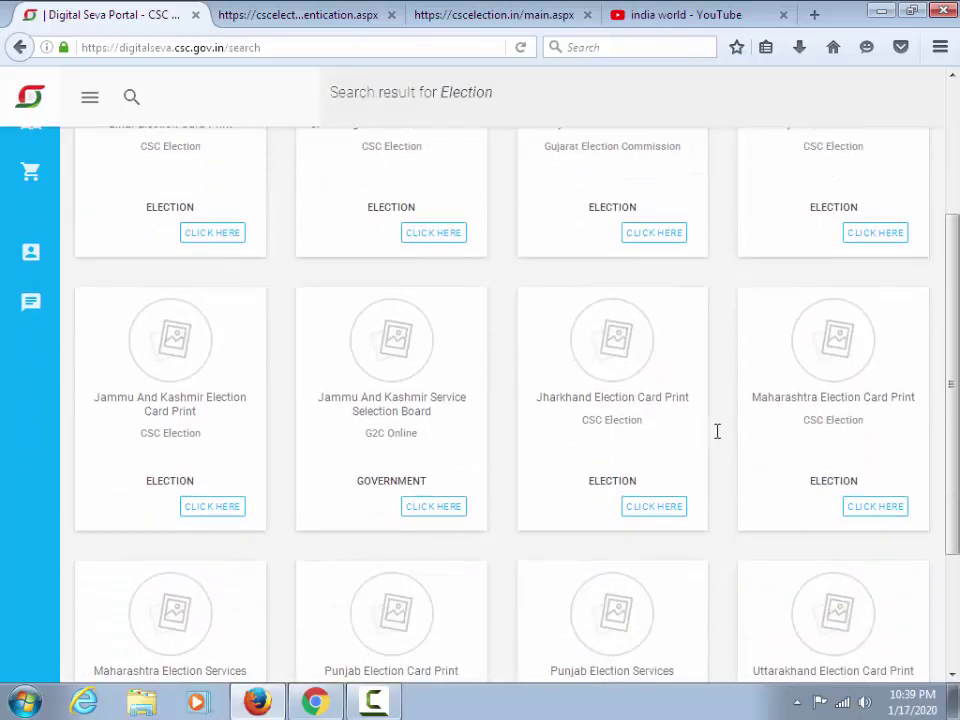
scroll(570, 416, "up", 4)
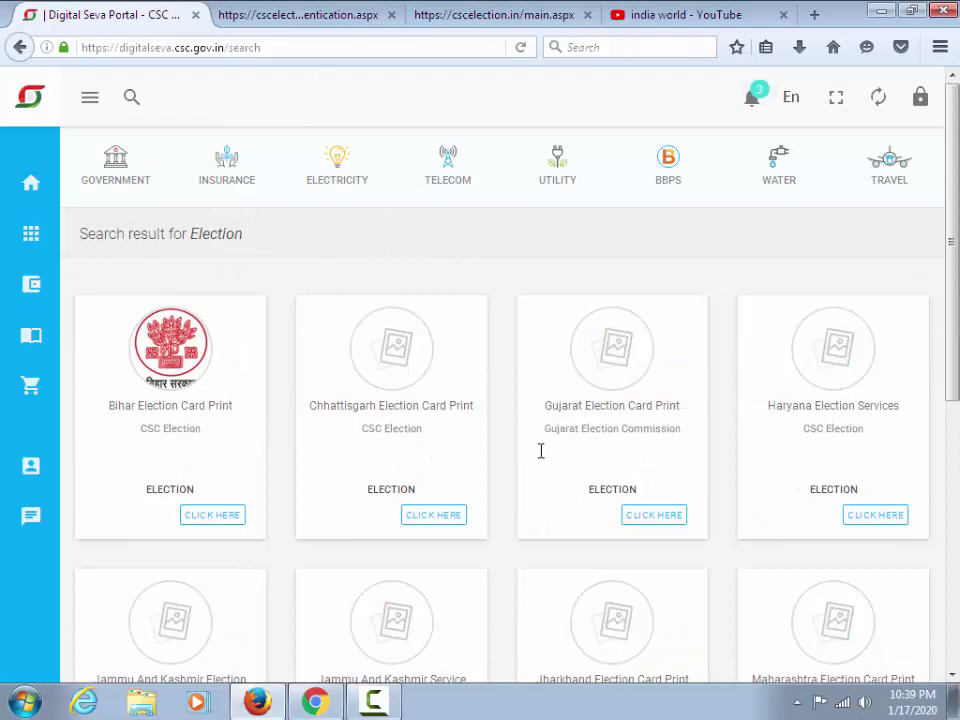
scroll(545, 452, "down", 4)
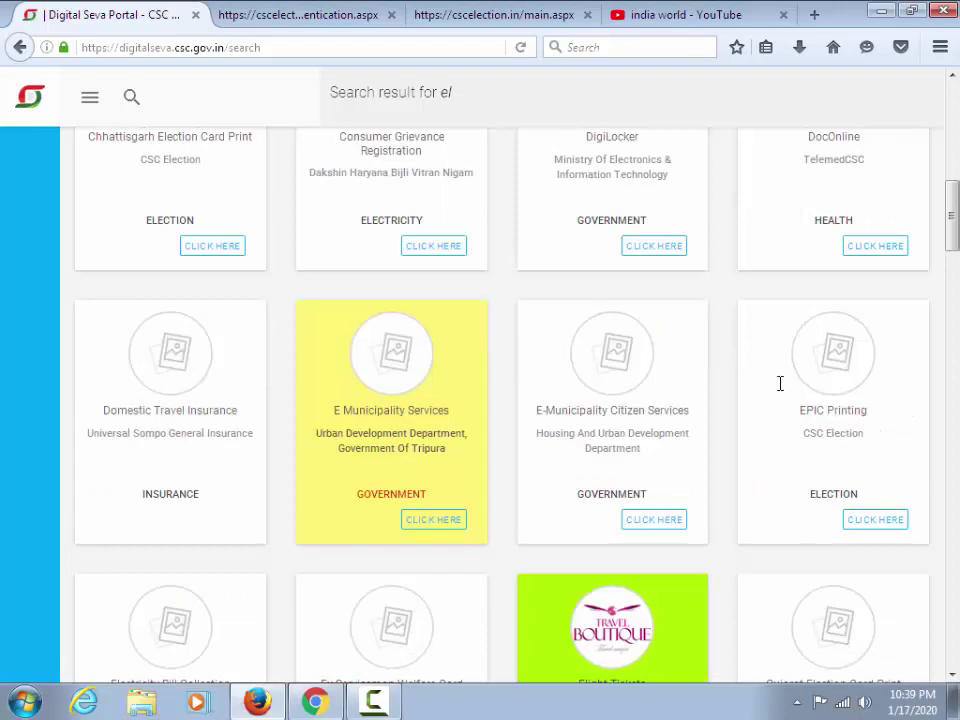
mouse_move(738, 294)
left_mouse_down()
mouse_move(808, 437)
mouse_move(879, 527)
mouse_move(930, 546)
left_mouse_up()
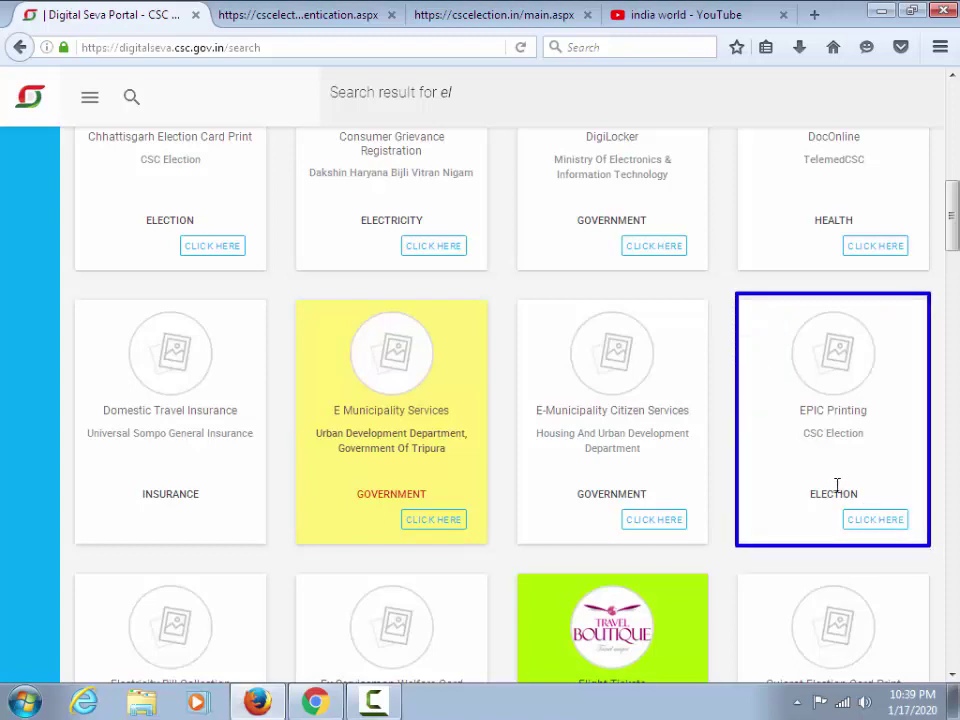
left_click_drag(791, 393, 883, 467)
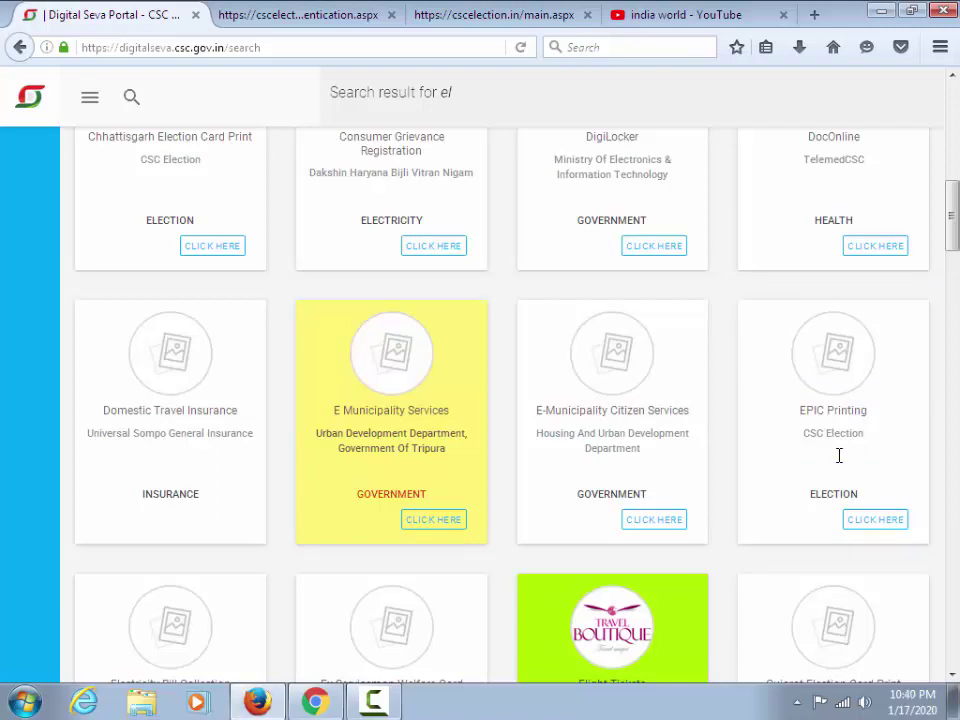
Open EPIC Printing, enter the mobile number and request an OTP
left_click(872, 519)
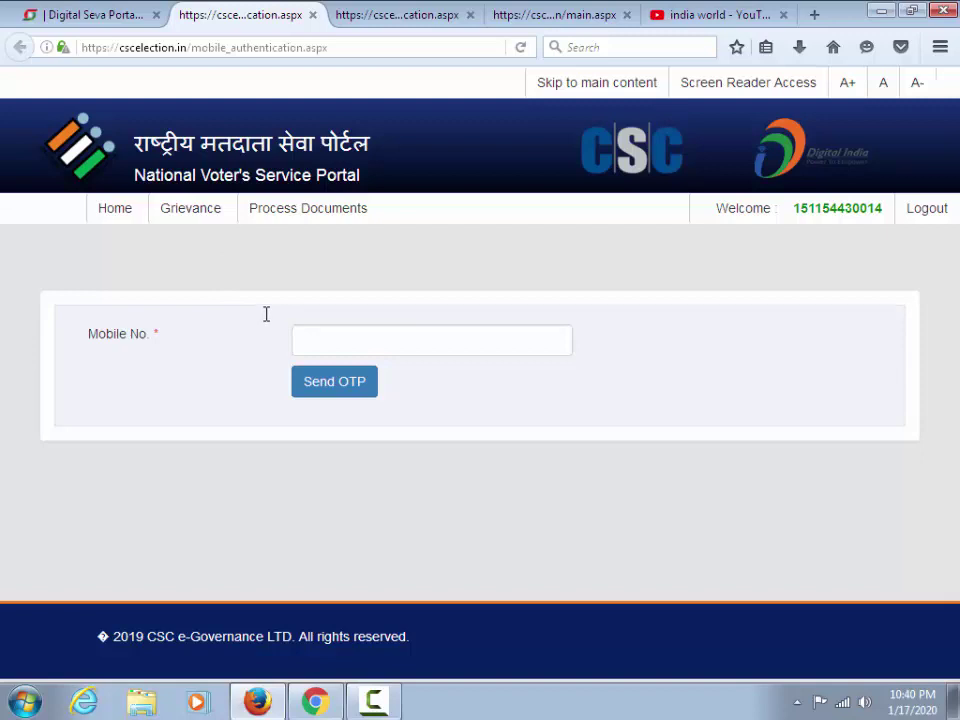
left_click_drag(274, 315, 463, 364)
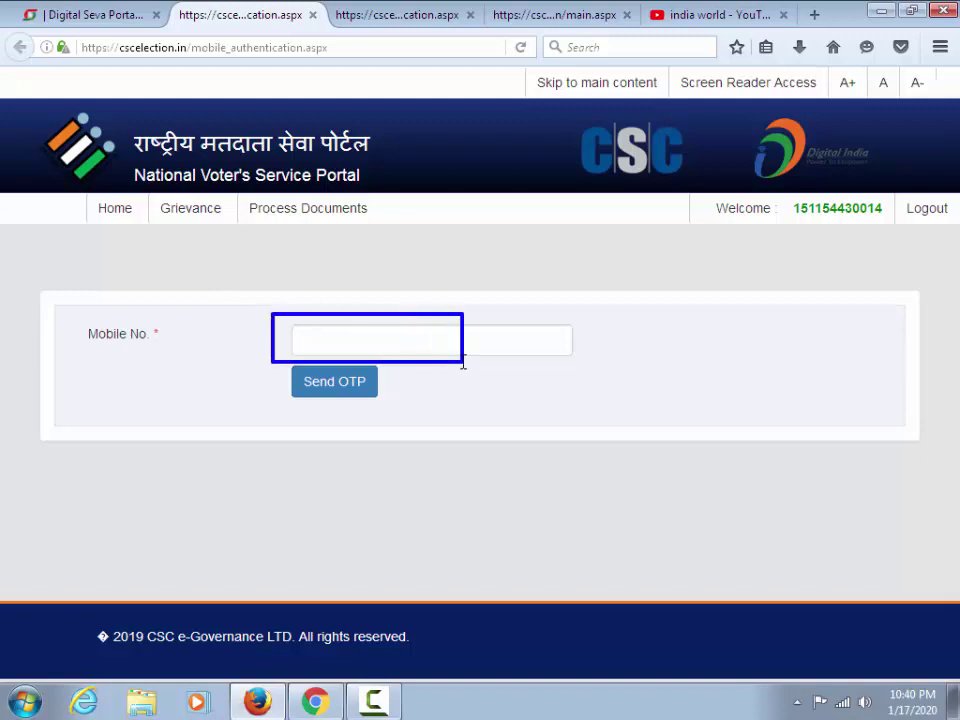
left_click(307, 341)
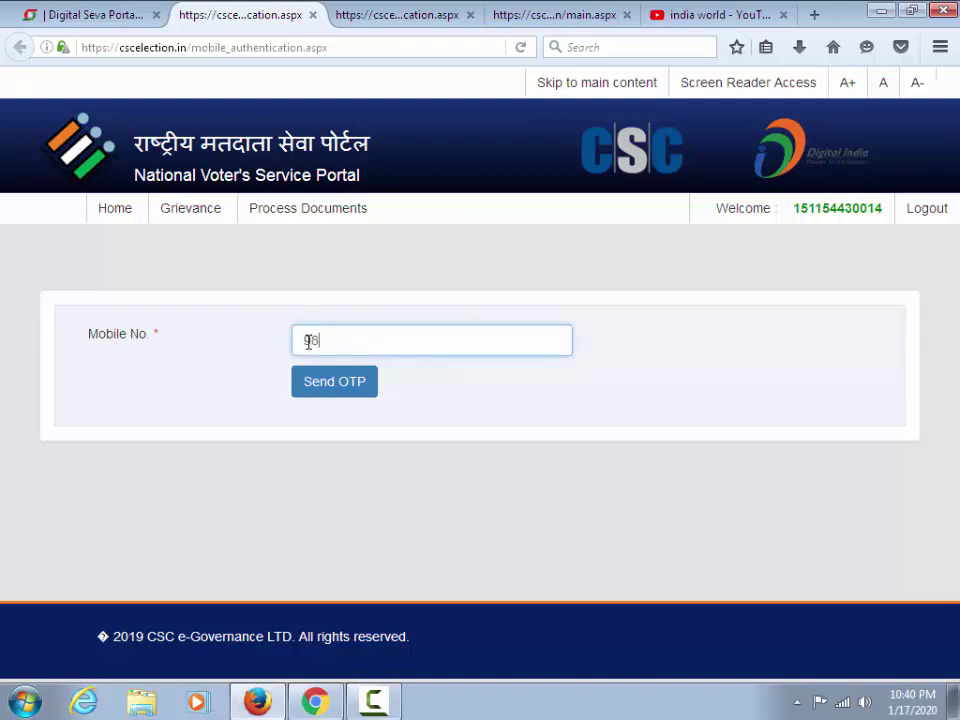
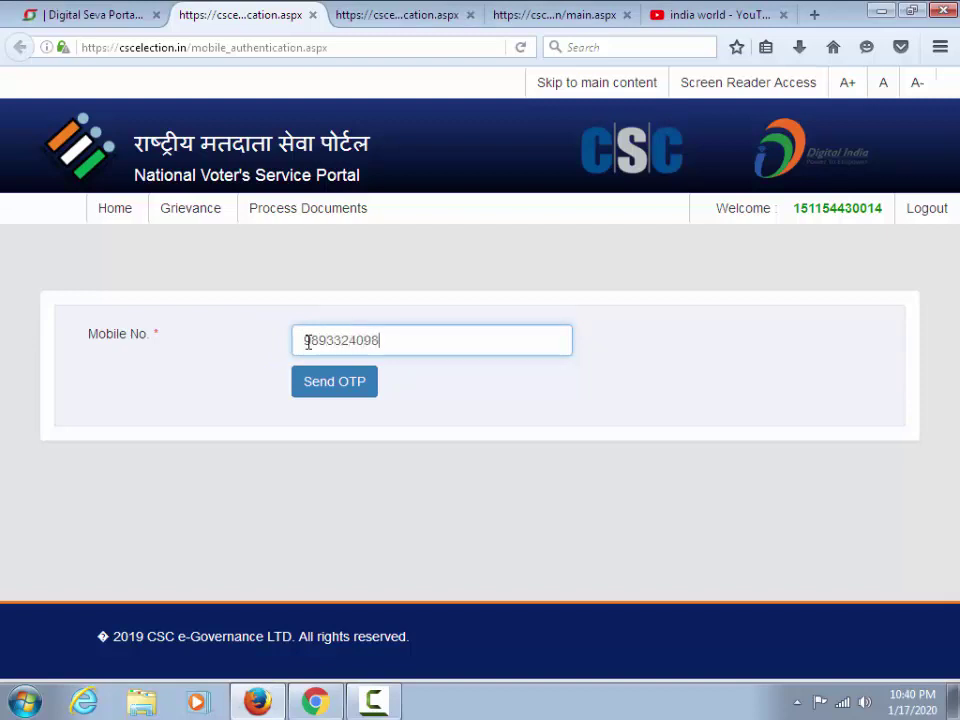
left_click(300, 381)
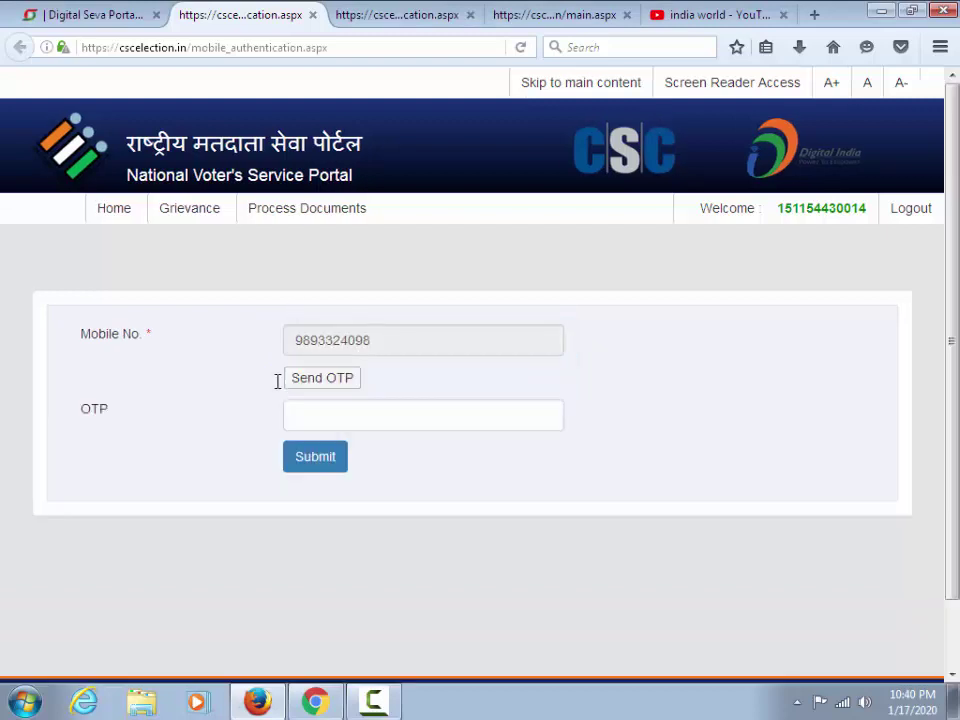
Start entering the received OTP in the OTP field
left_click(302, 418)
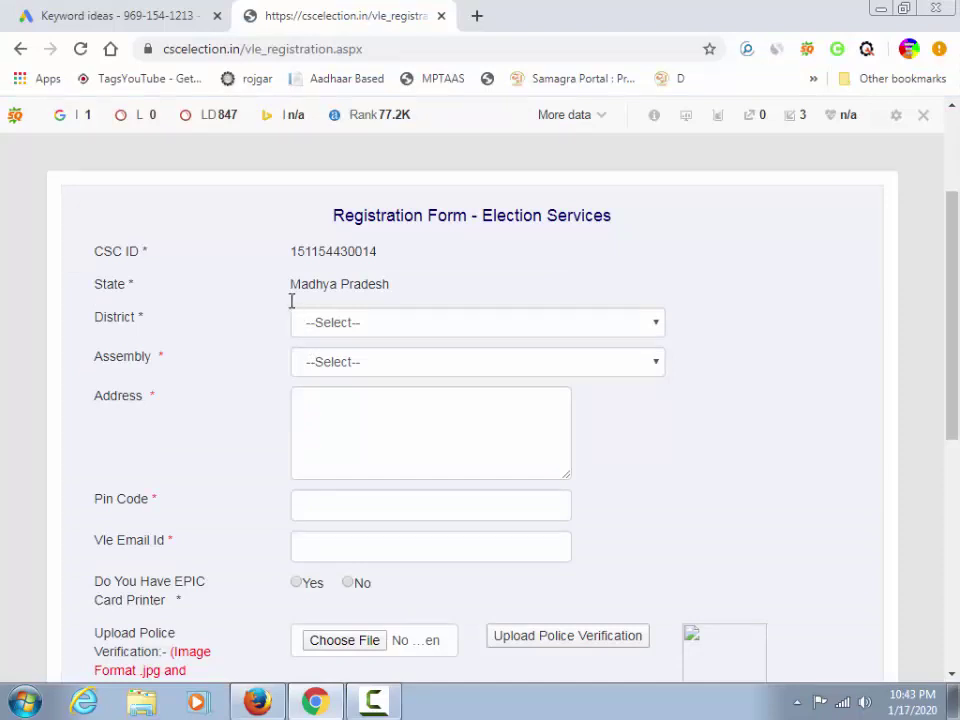
scroll(297, 320, "down", 2)
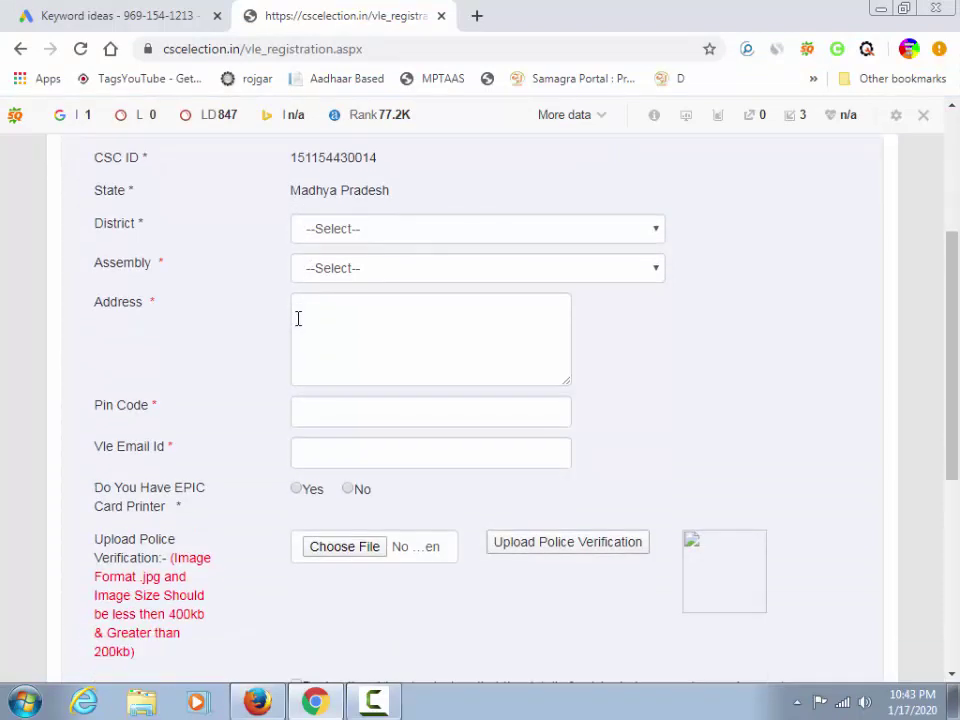
scroll(297, 320, "up", 3)
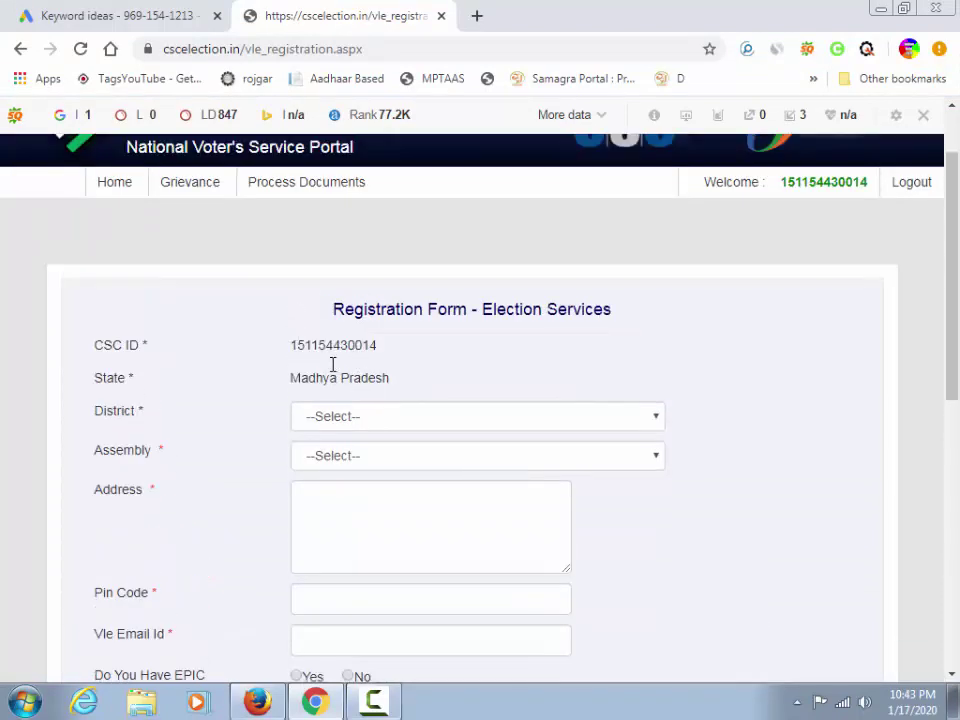
left_click_drag(281, 331, 398, 368)
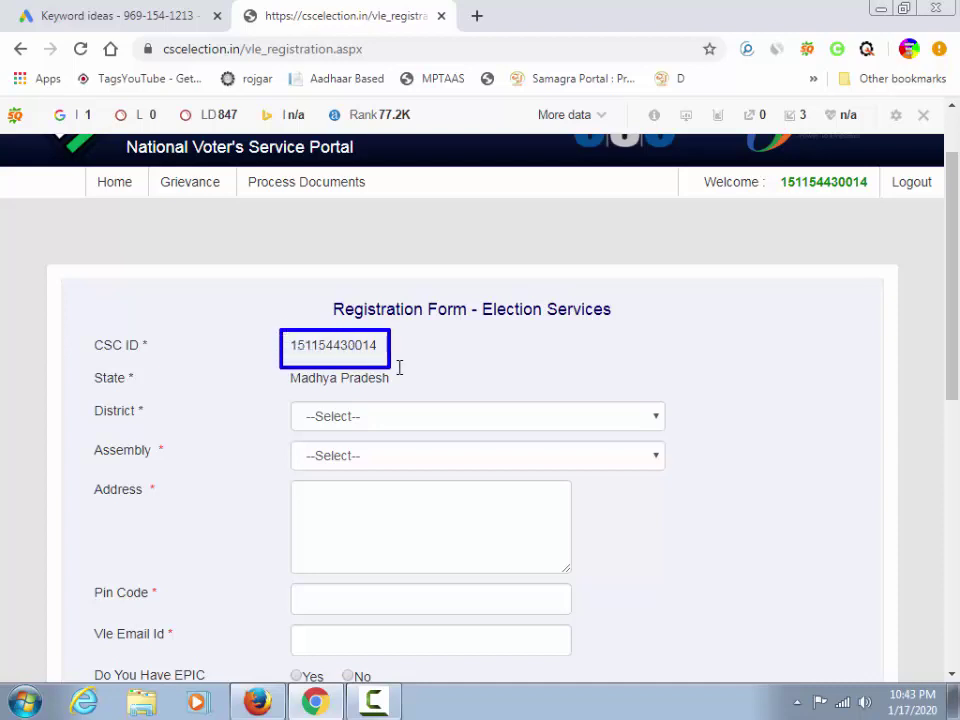
left_click_drag(281, 366, 422, 392)
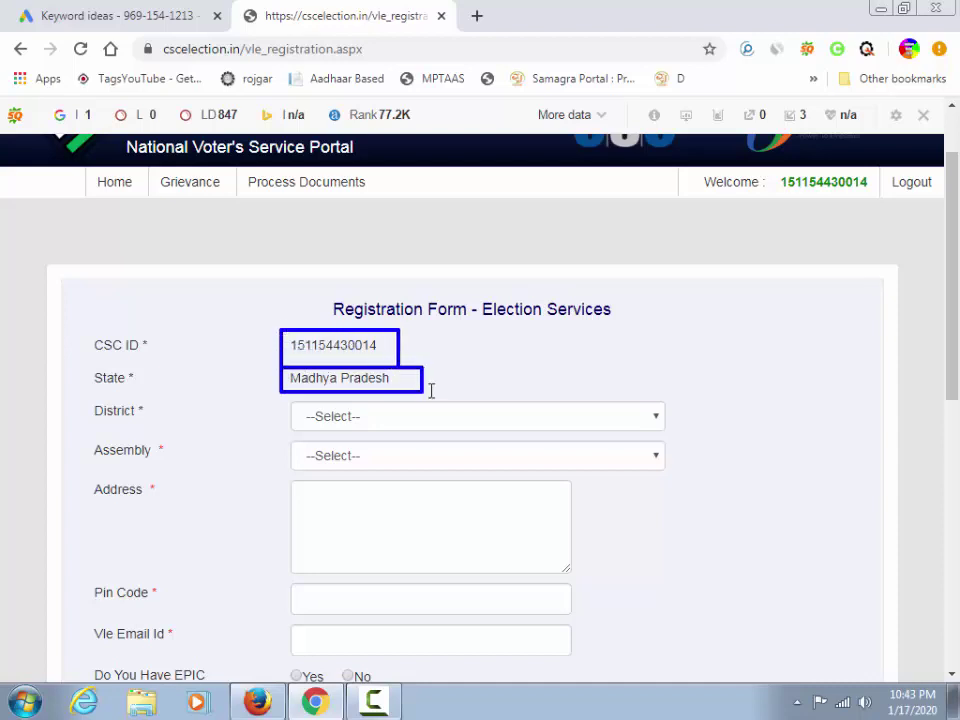
left_click(430, 390)
left_click_drag(285, 404, 676, 428)
mouse_move(291, 435)
left_mouse_down()
mouse_move(351, 452)
mouse_move(778, 467)
left_mouse_up()
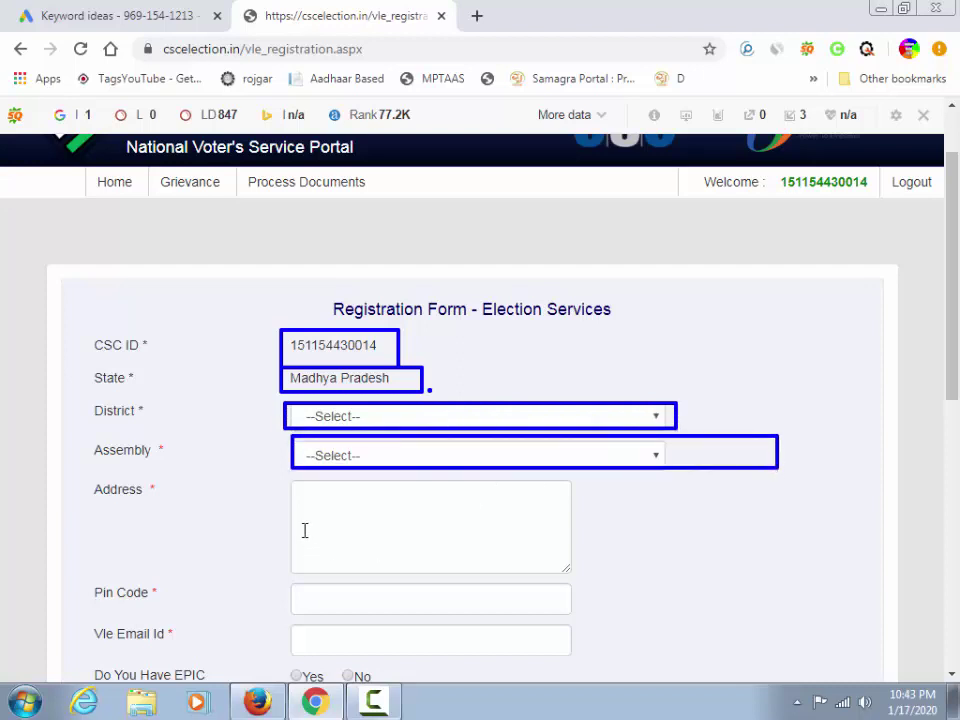
left_click_drag(293, 484, 566, 561)
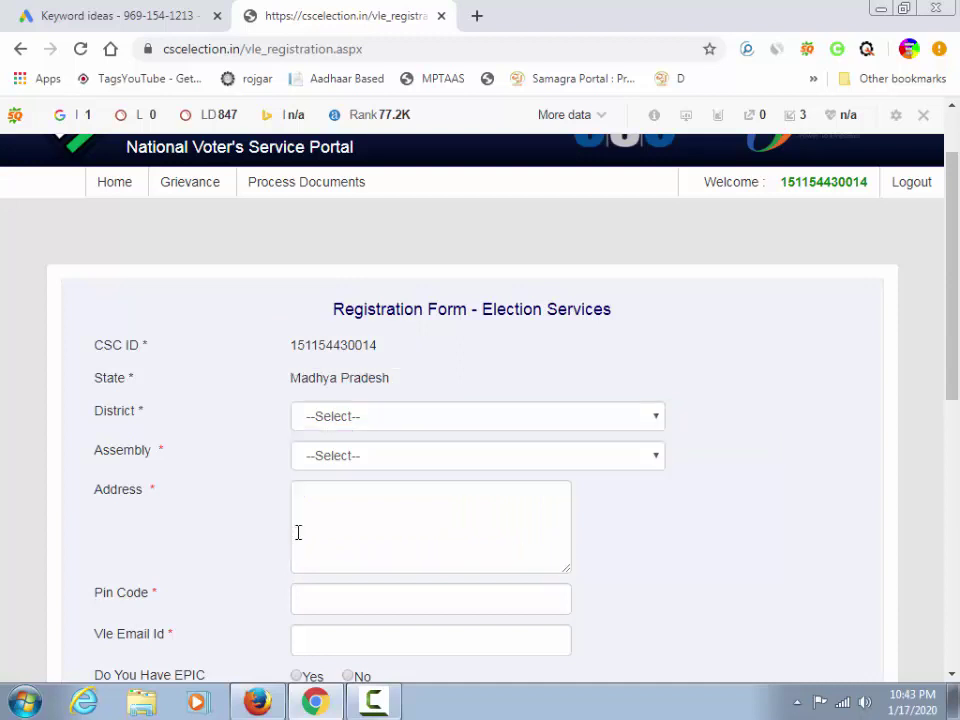
Choose RAISEN as the District and SANCHI as the Assembly
left_click(321, 410)
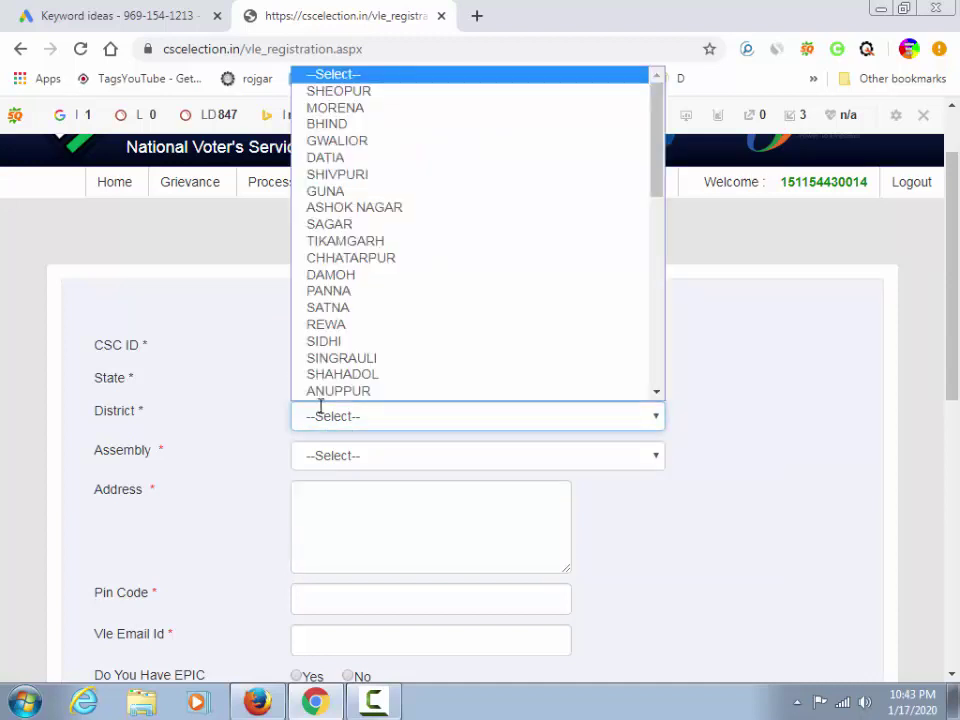
key("r")
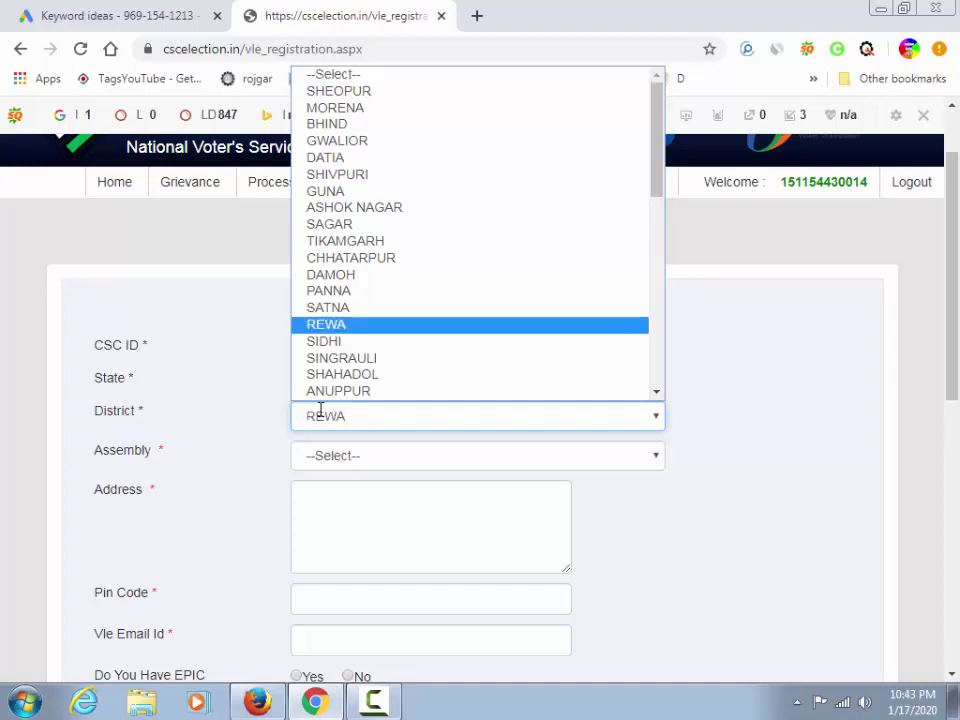
key("r")
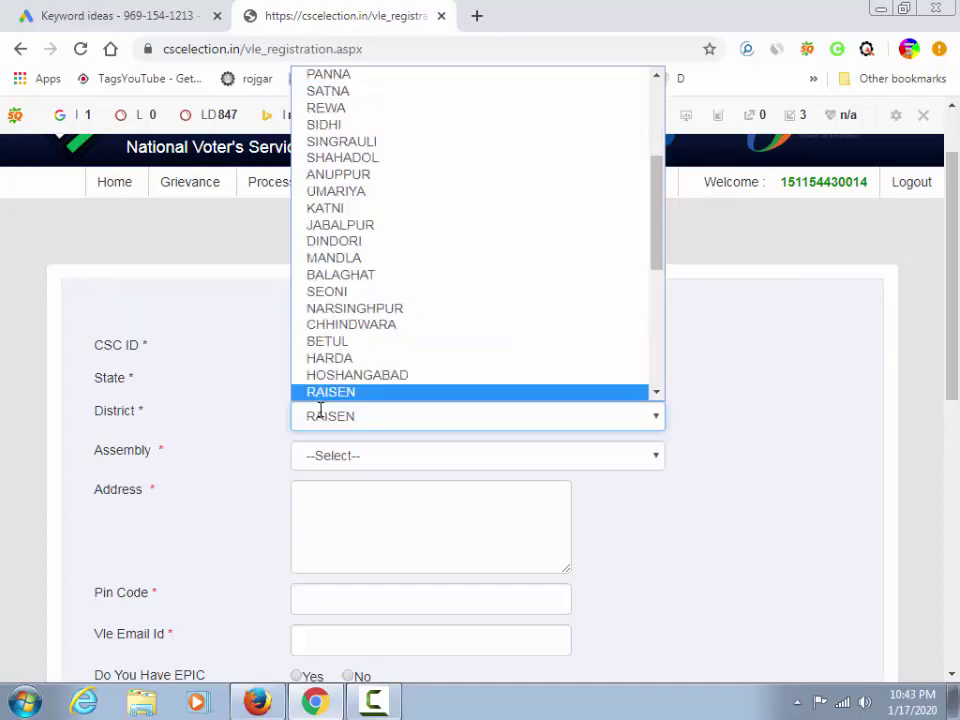
left_click(320, 410)
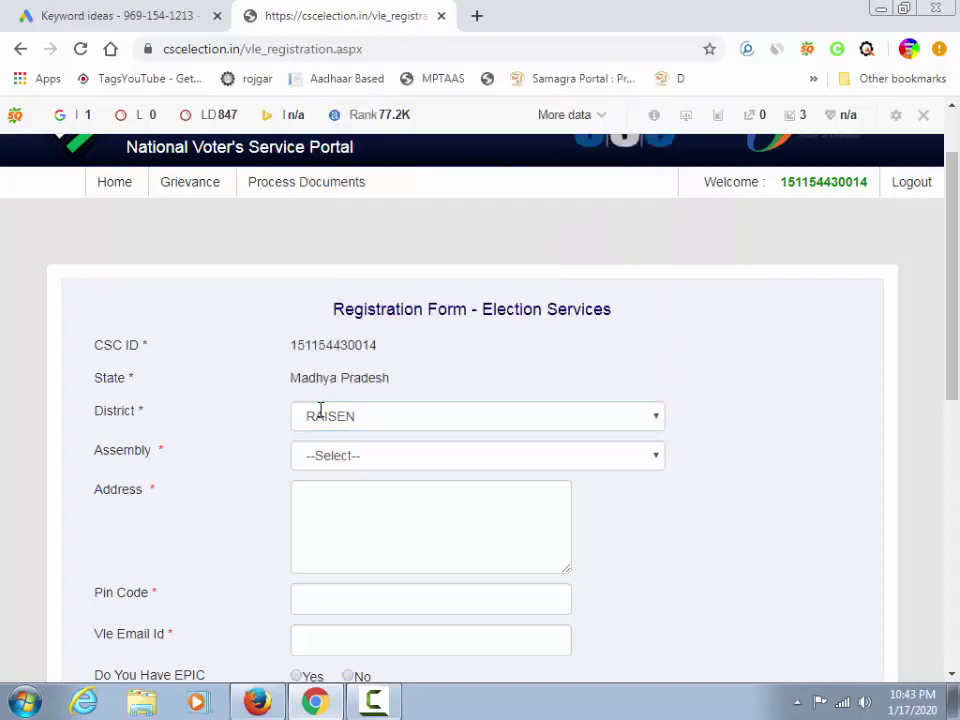
left_click(341, 456)
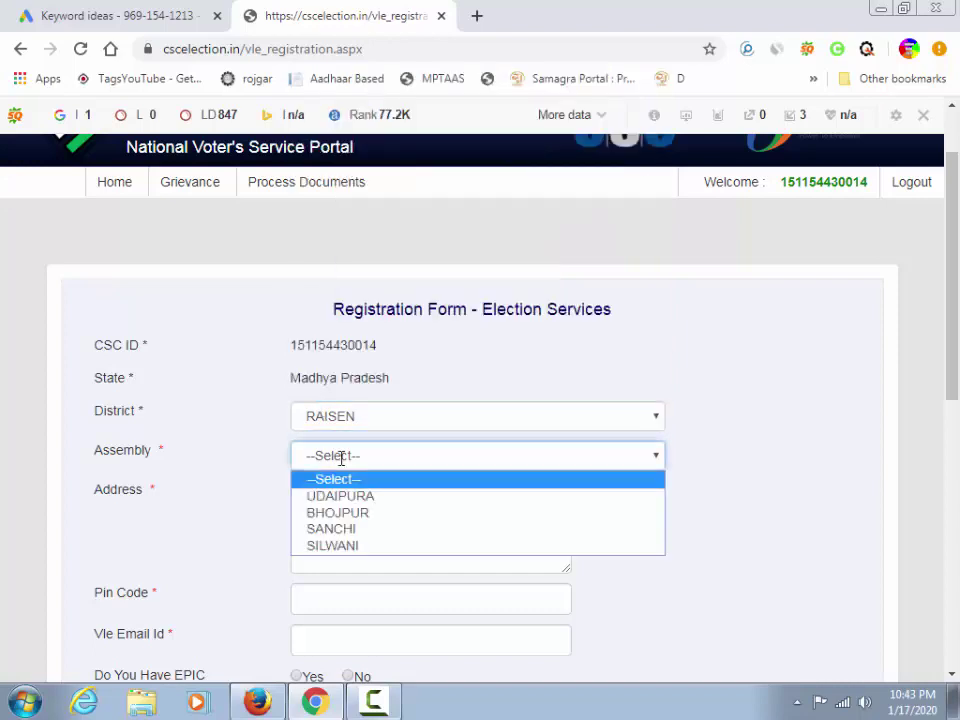
left_click(315, 528)
scroll(268, 467, "down", 2)
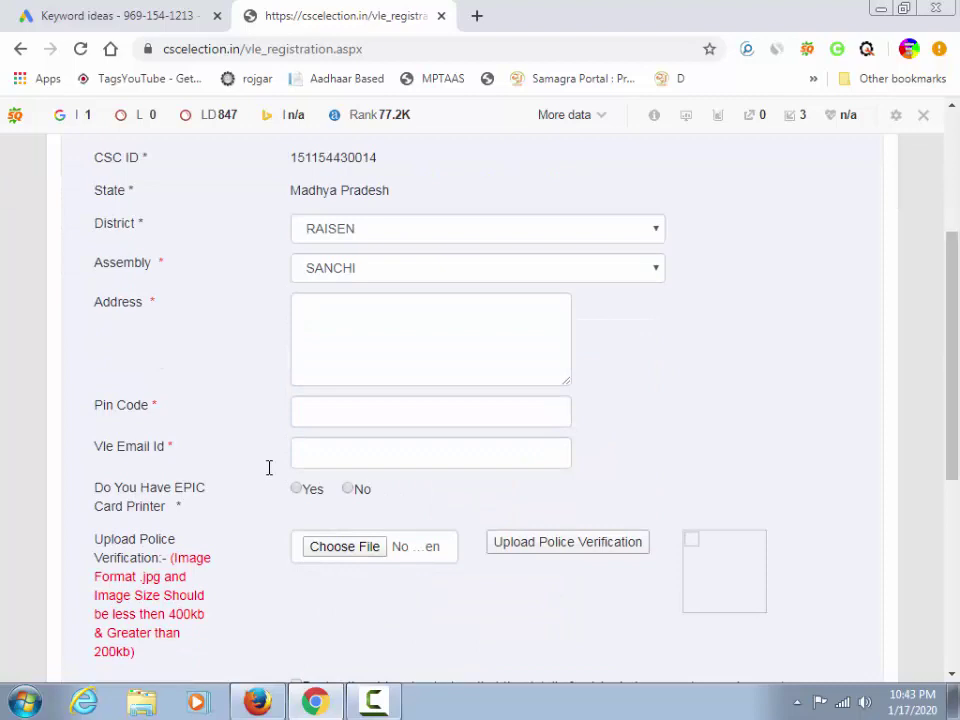
Fill in the Address field with the VLE's address
left_click(307, 343)
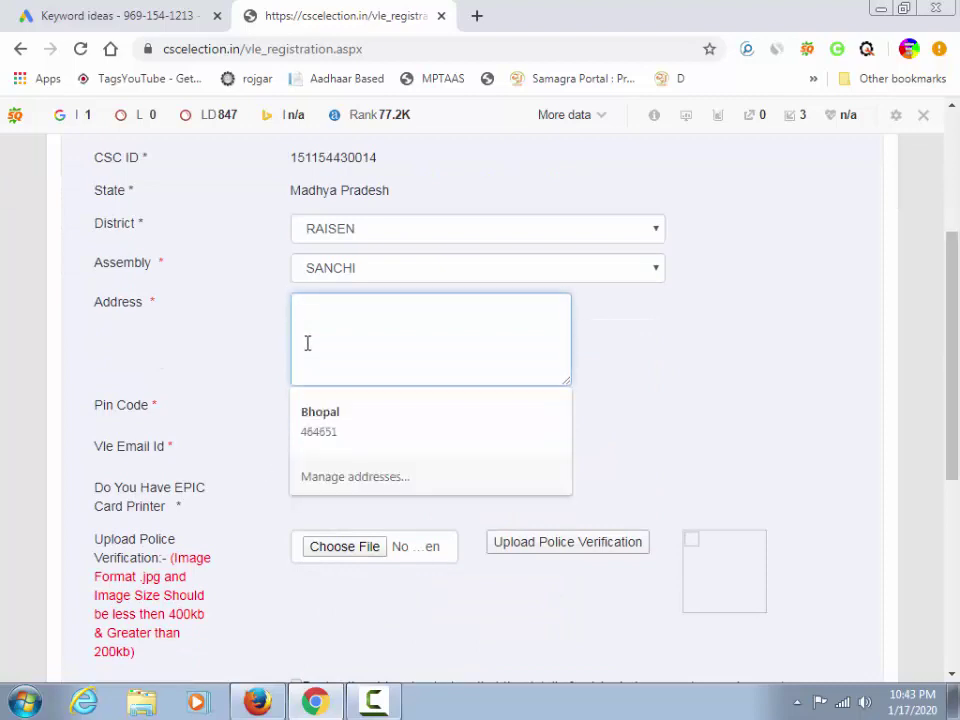
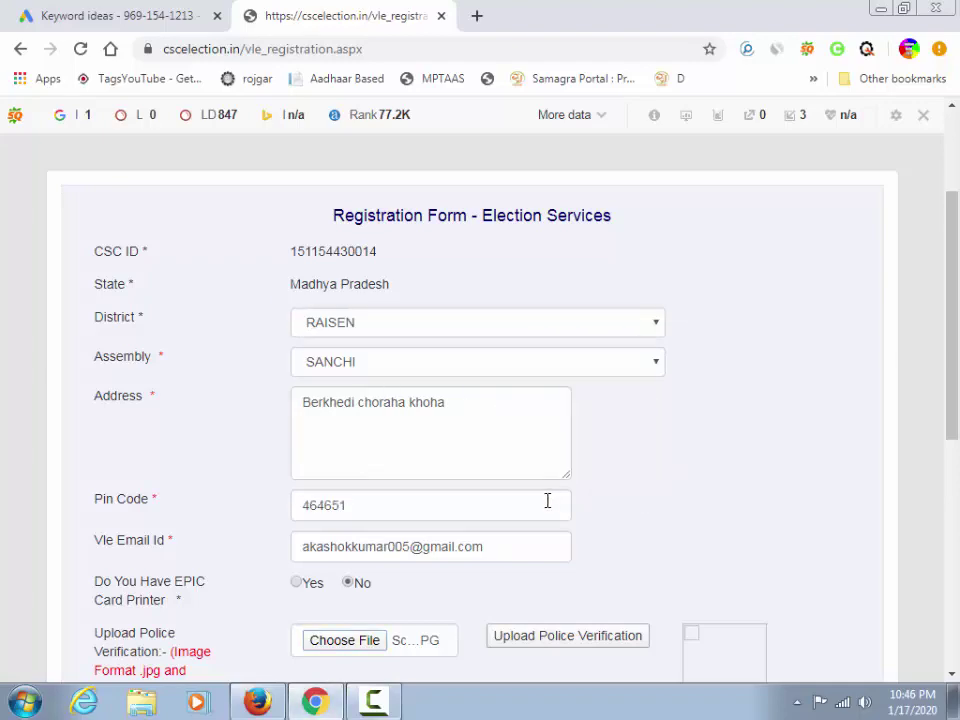
scroll(546, 499, "down", 3)
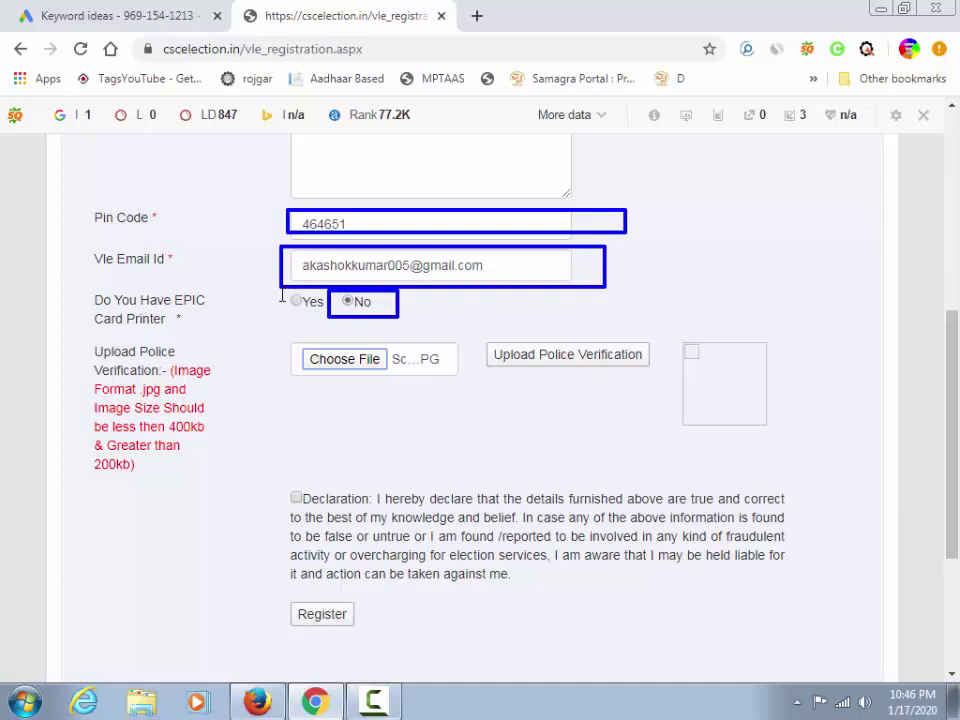
Try uploading the police verification image, rejected for exceeding 400KB
mouse_move(281, 294)
left_mouse_down()
mouse_move(313, 302)
mouse_move(321, 322)
left_mouse_up()
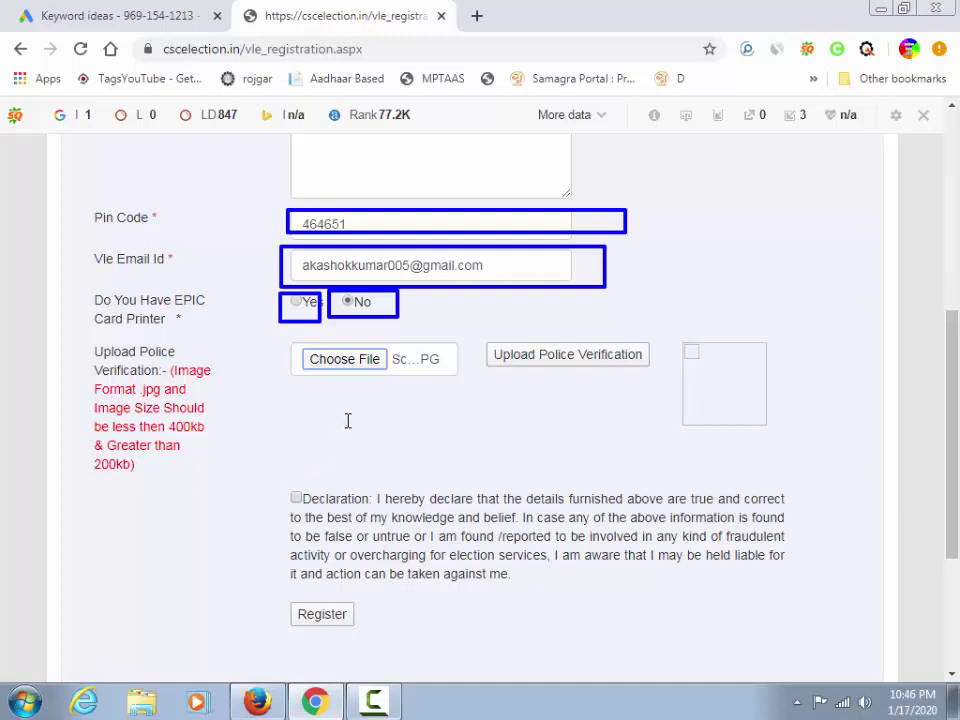
left_click(543, 358)
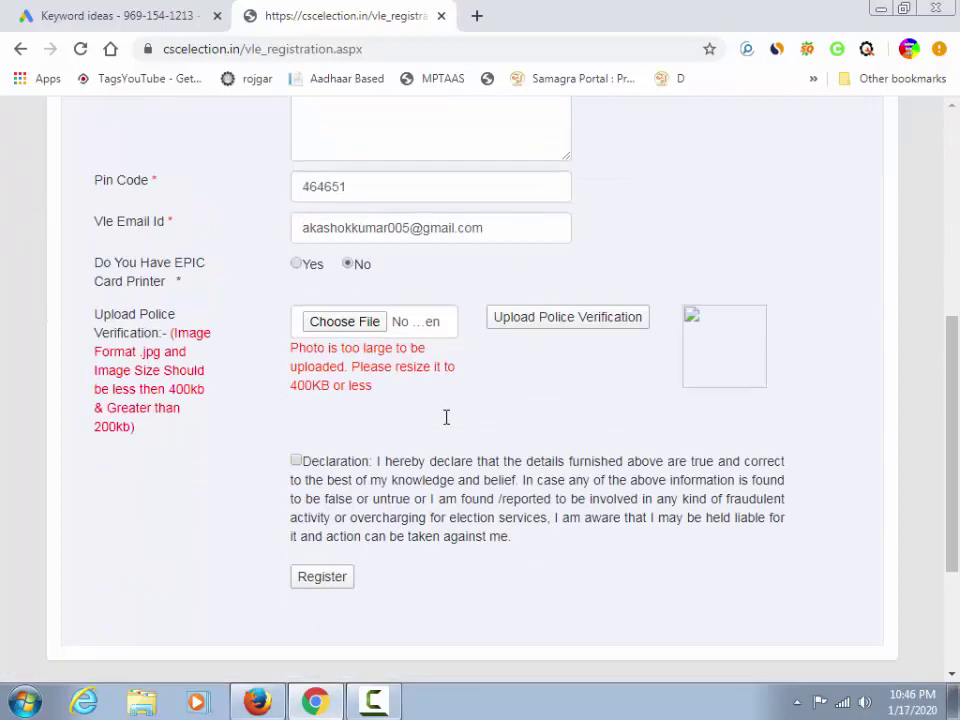
Tick the declaration checkbox, then switch to the india world YouTube tab
scroll(446, 418, "down", 2)
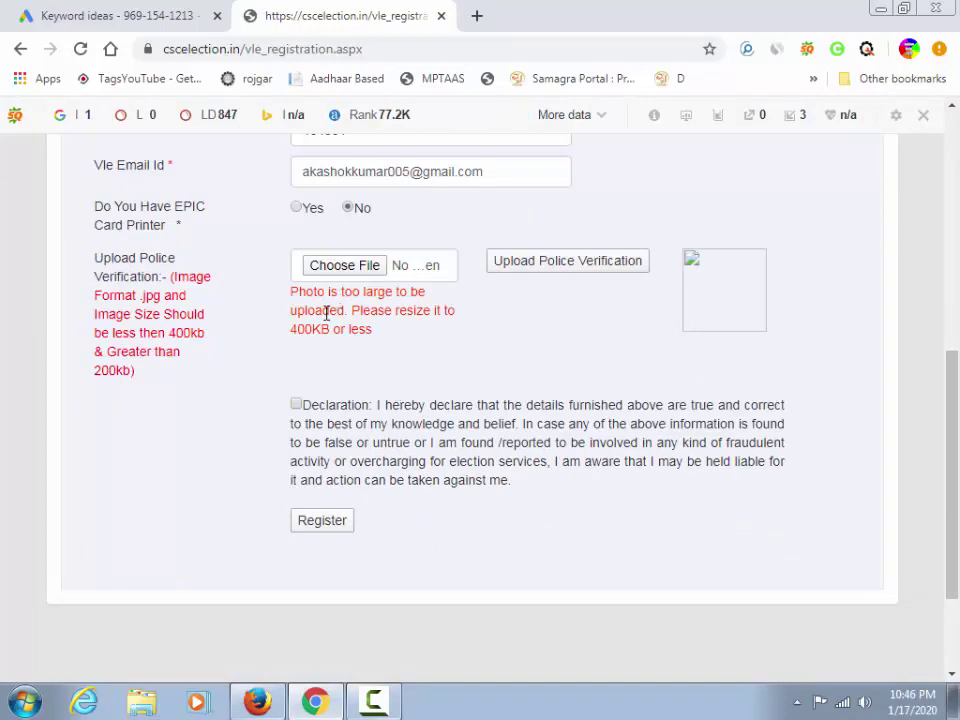
scroll(344, 390, "up", 2)
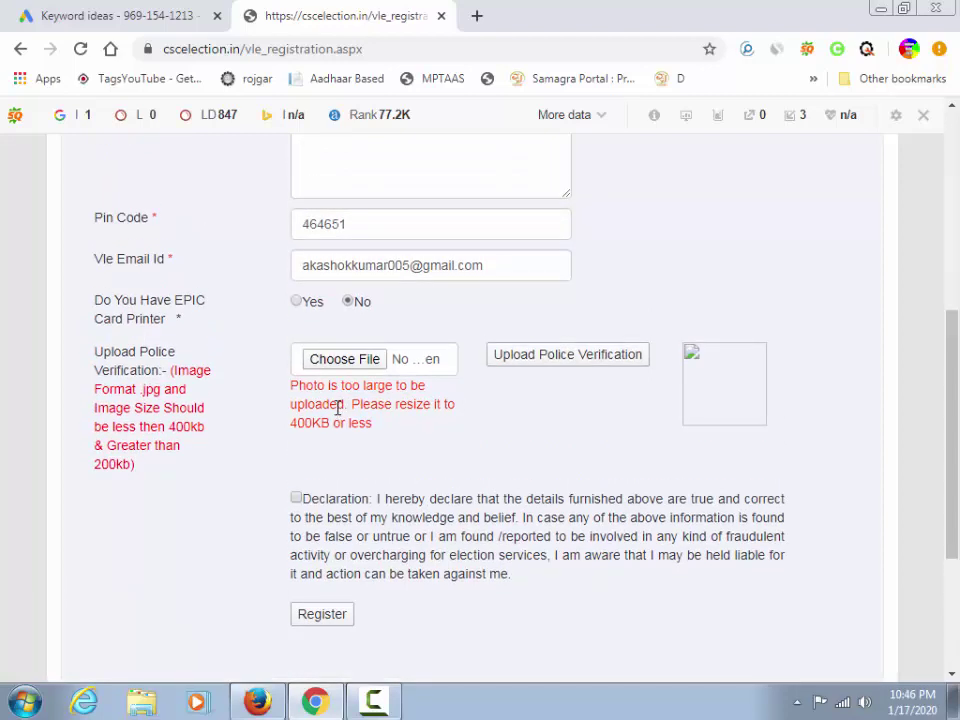
scroll(495, 405, "up", 5)
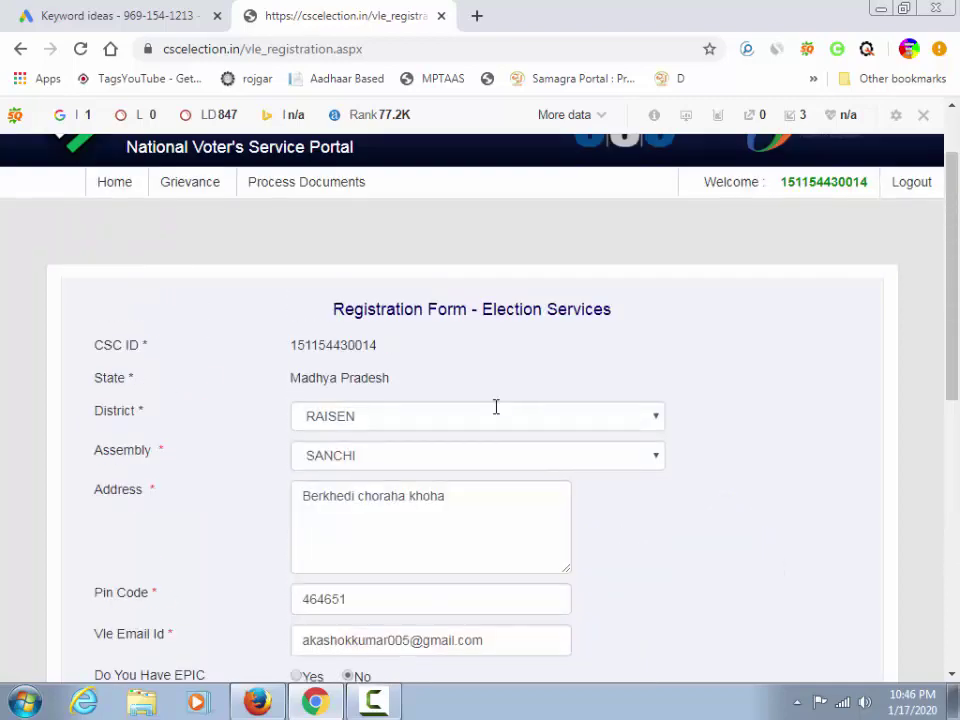
scroll(495, 406, "down", 5)
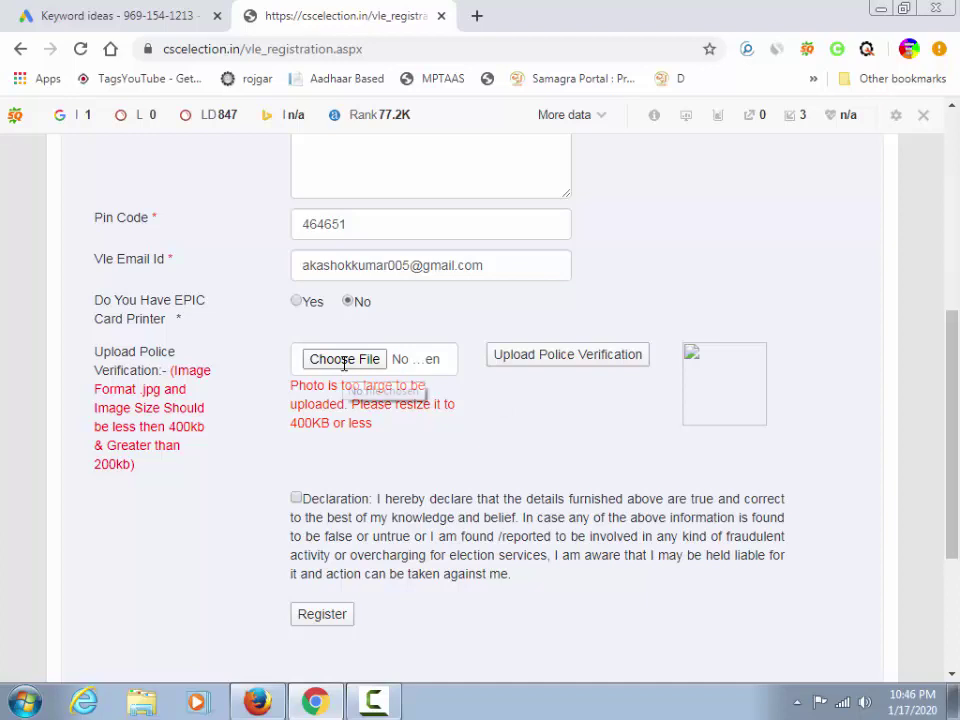
left_click(297, 497)
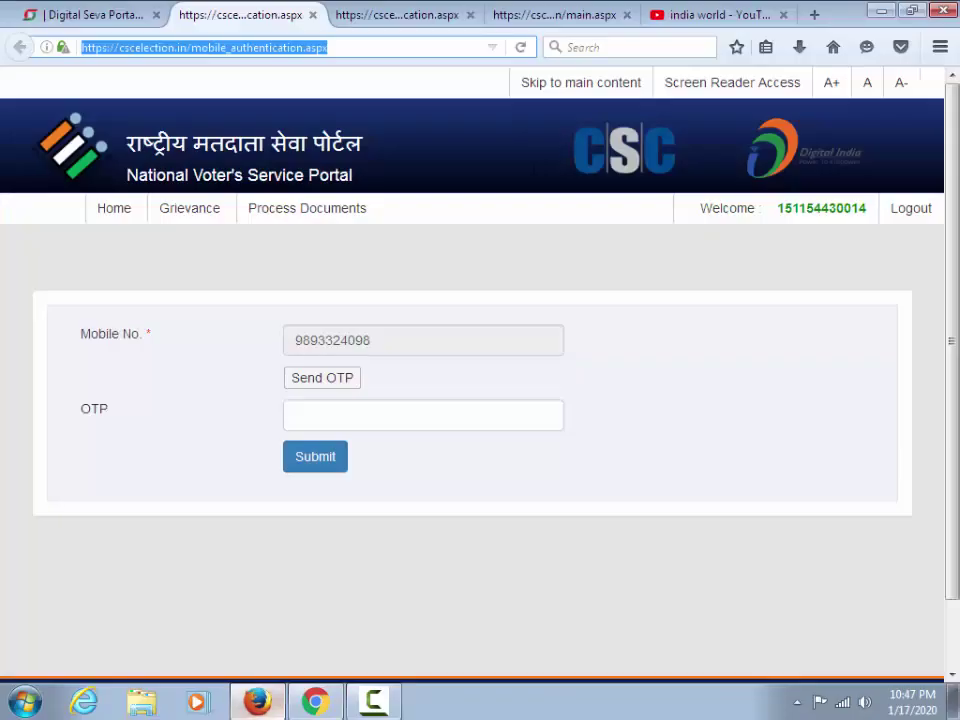
left_click(689, 17)
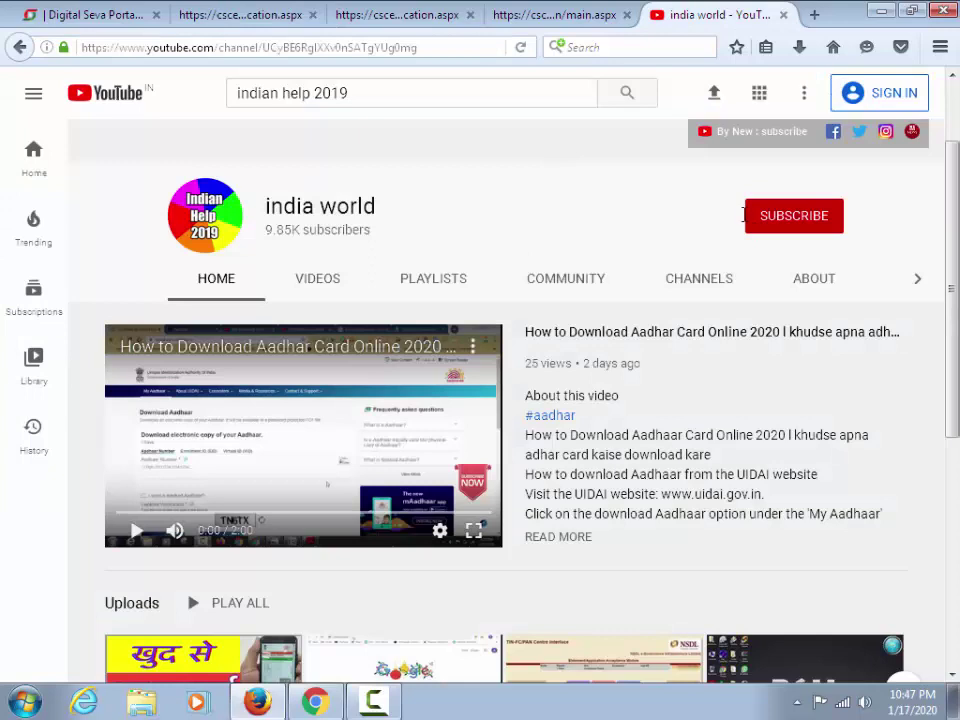
mouse_move(717, 184)
left_mouse_down()
mouse_move(838, 242)
mouse_move(872, 245)
left_mouse_up()
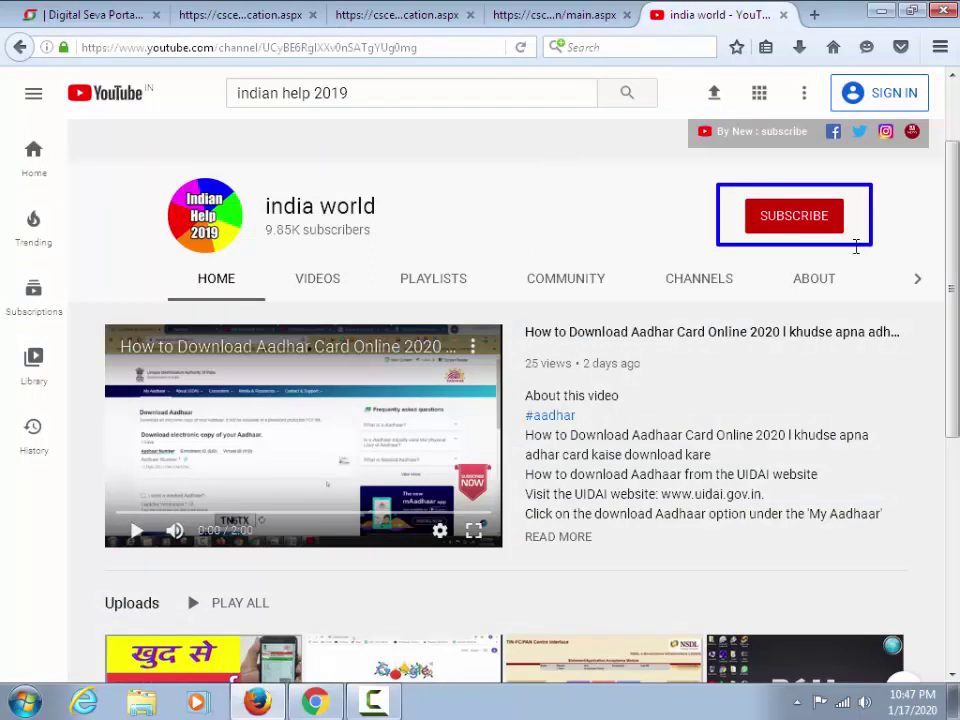